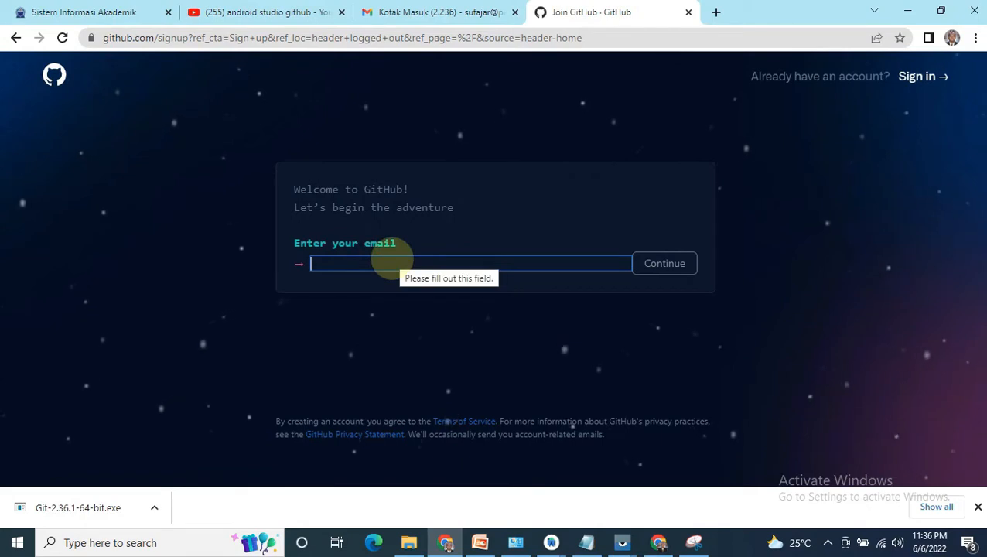
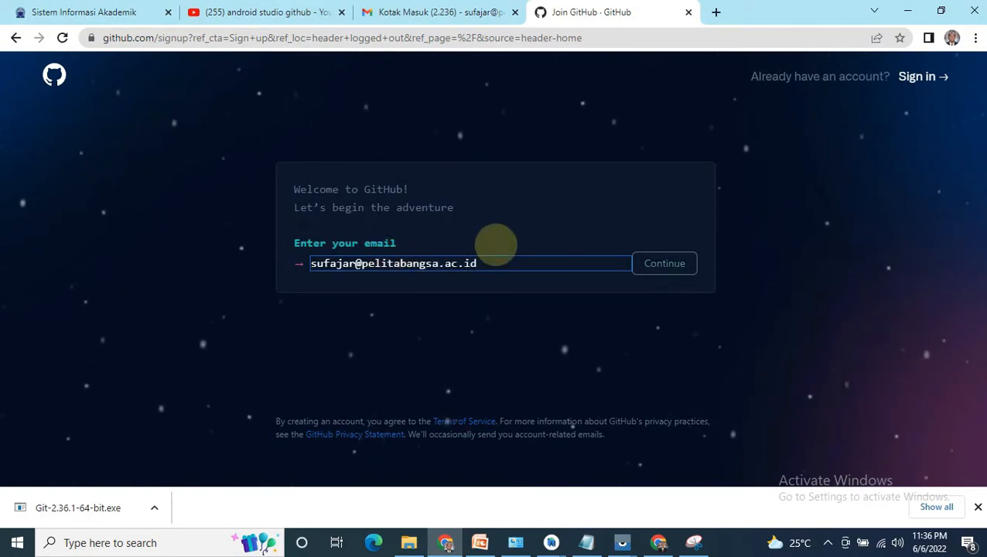
# Step: Enter the account's email address in the sign-up form and continue to the password field
pyautogui.click(659, 261)
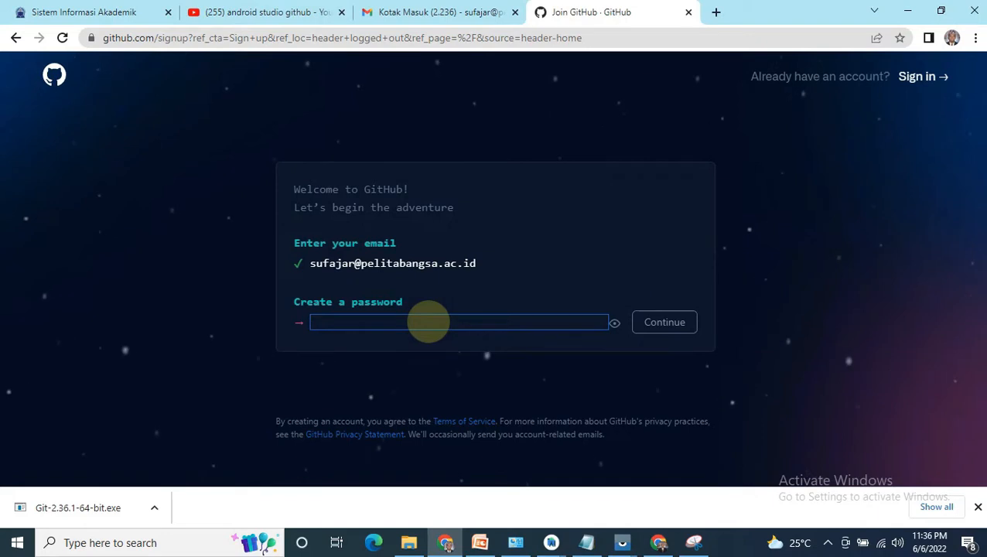
# Step: Enter an account password in the sign-up form and continue to the username field
pyautogui.write('••••••')
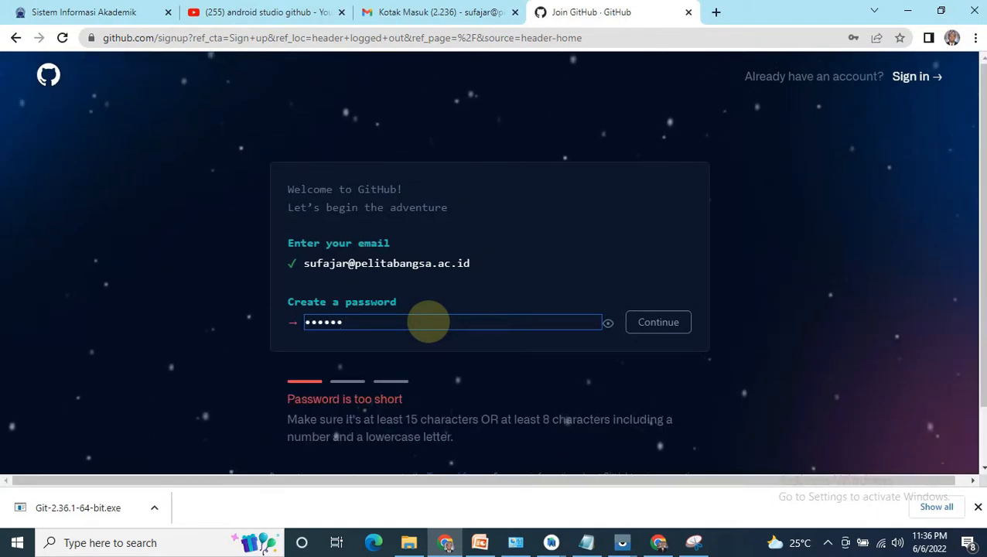
pyautogui.write('•••')
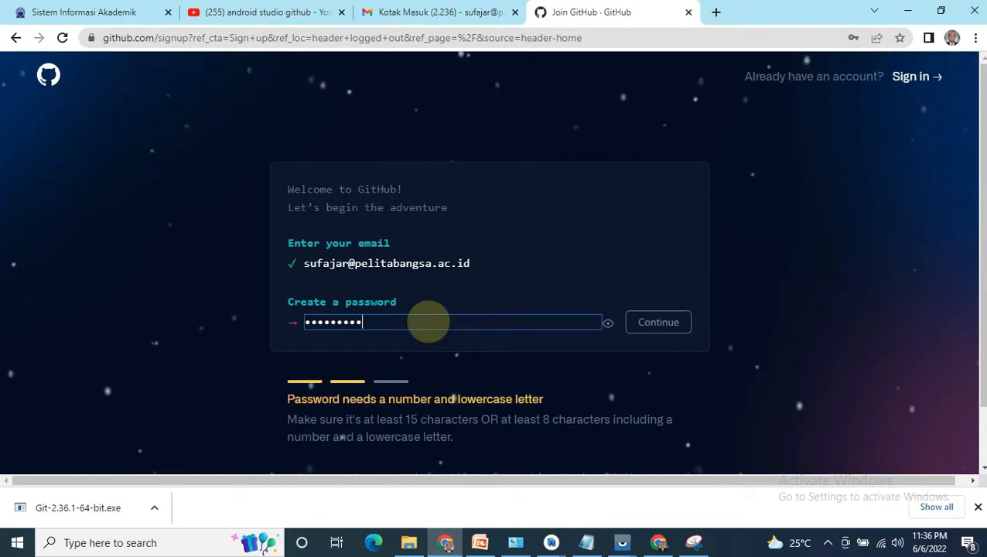
pyautogui.click(654, 320)
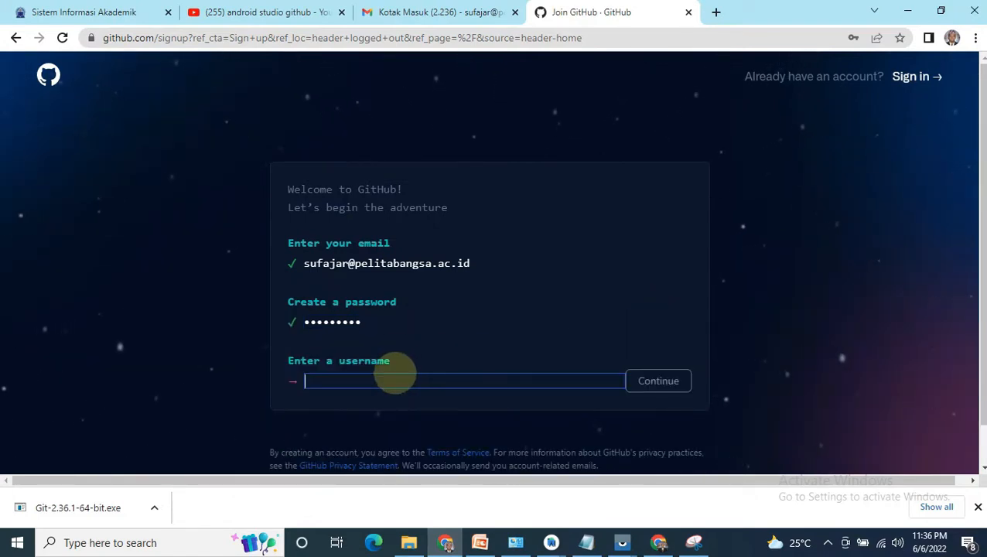
# Step: Fill in the account username in the sign-up form
pyautogui.click(354, 323)
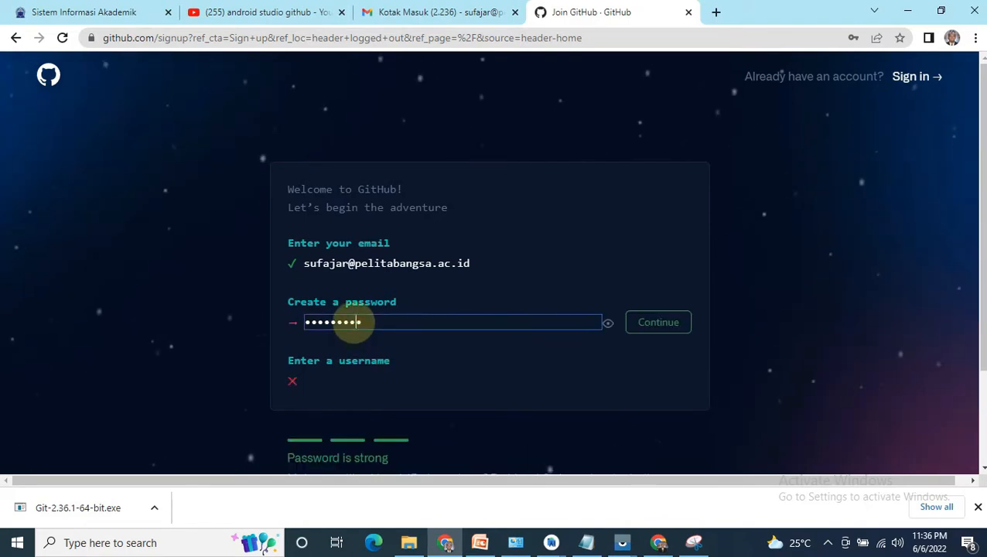
pyautogui.click(319, 374)
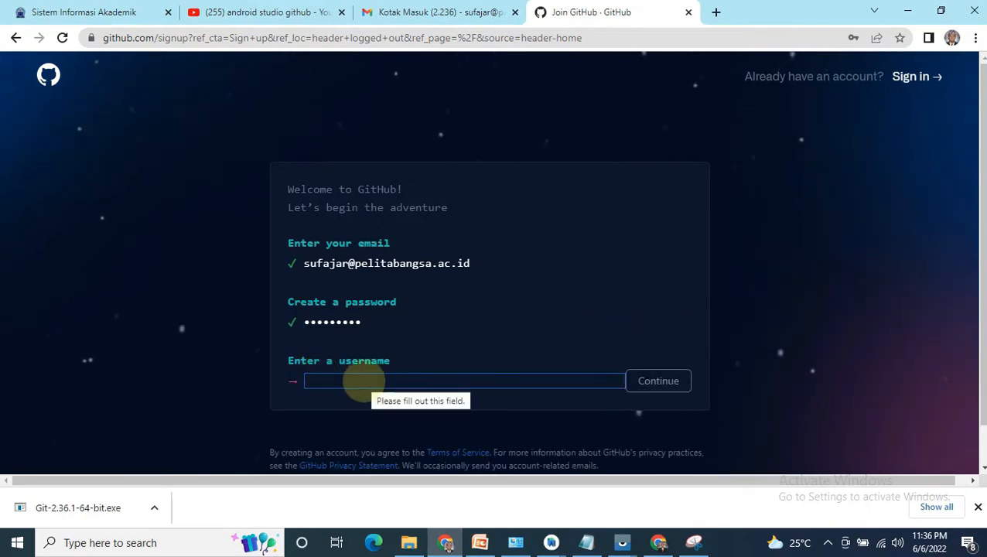
pyautogui.write('sufajar')
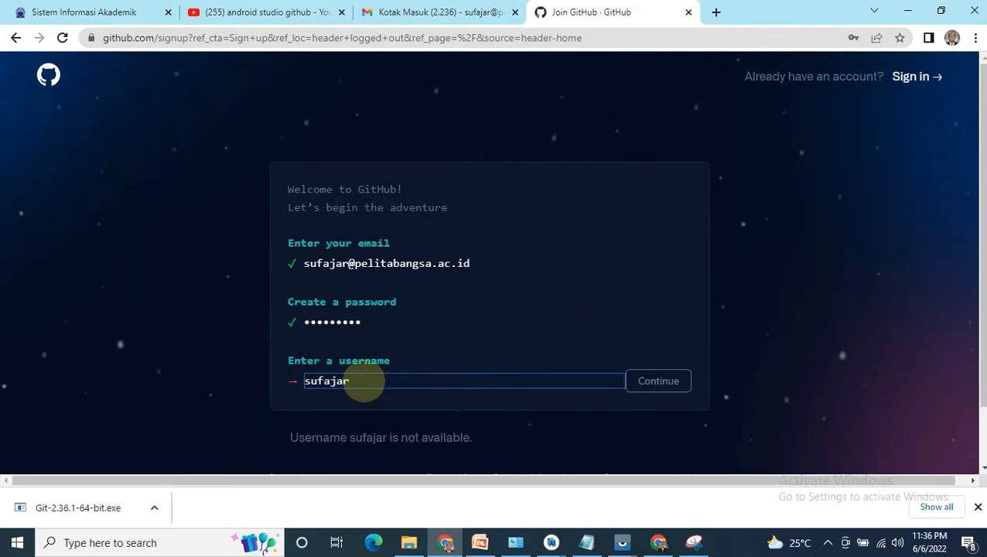
pyautogui.write('git')
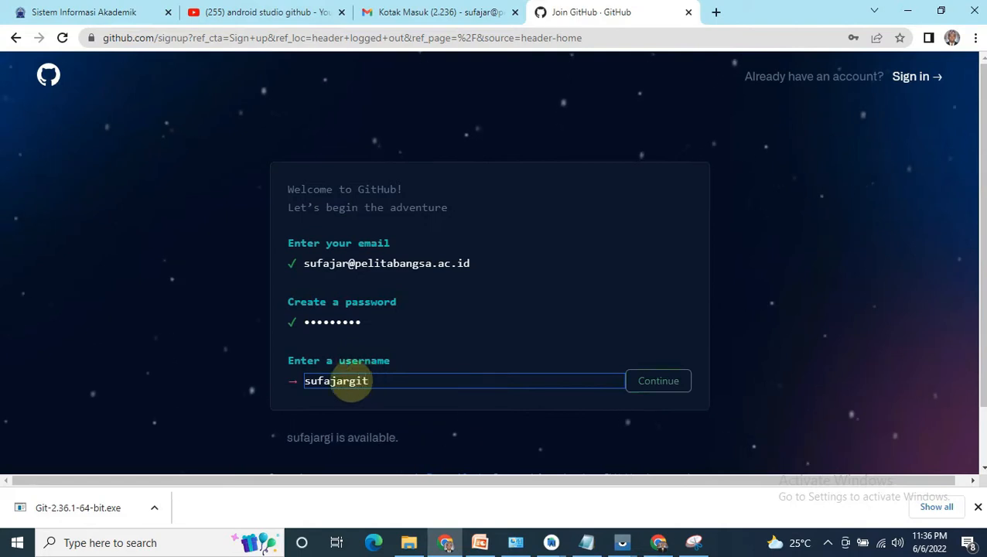
# Step: Replace the account password by entering it again, and submit the username
pyautogui.click(359, 323)
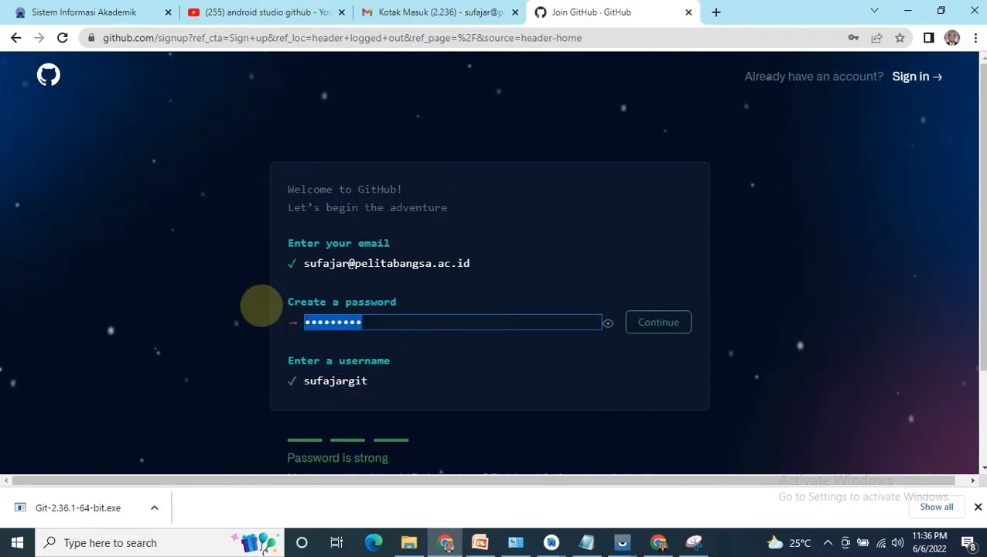
pyautogui.write('•••')
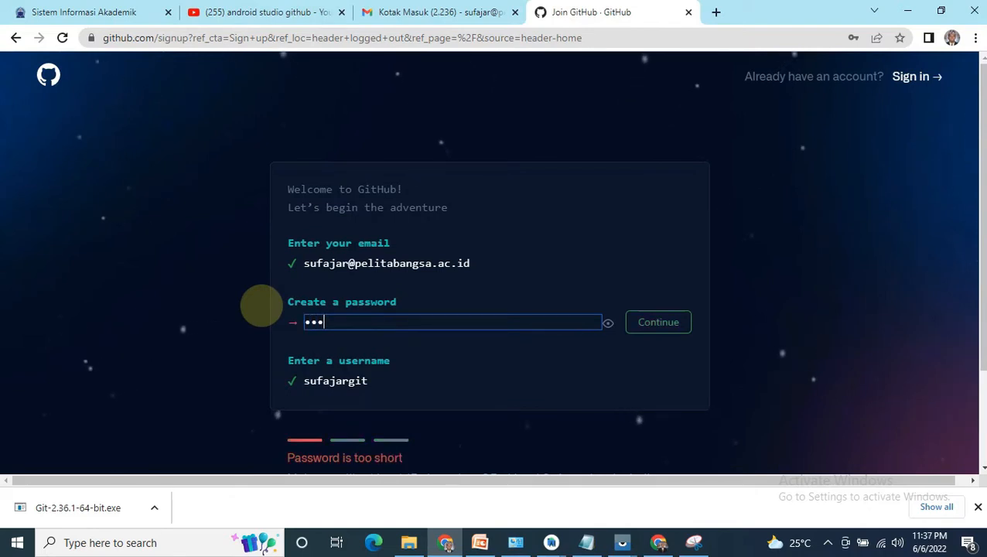
pyautogui.write('•••')
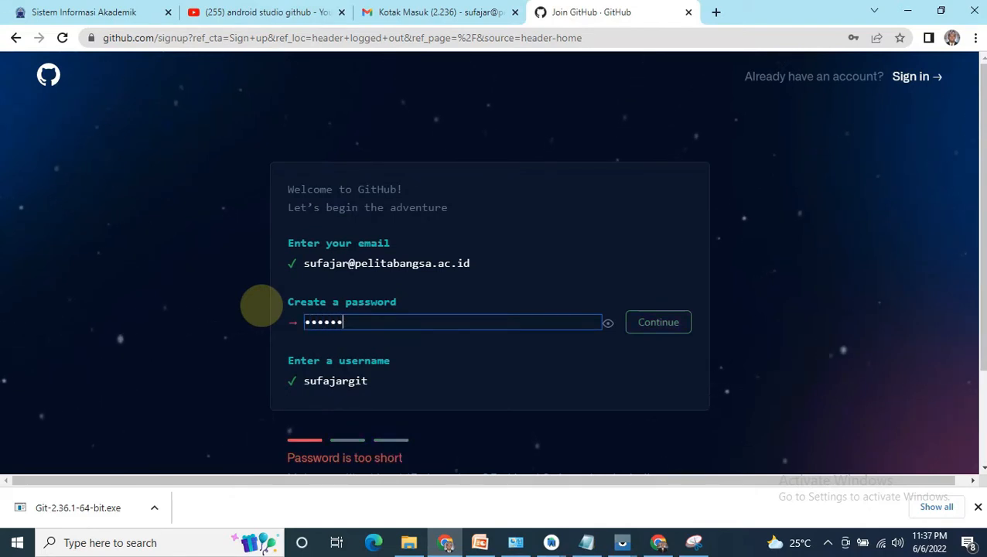
pyautogui.write('••')
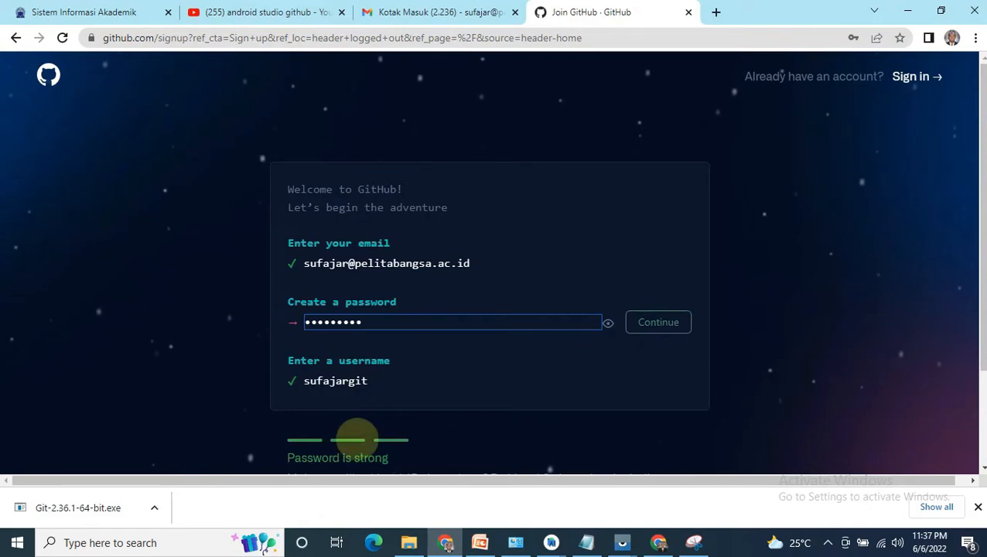
pyautogui.click(426, 375)
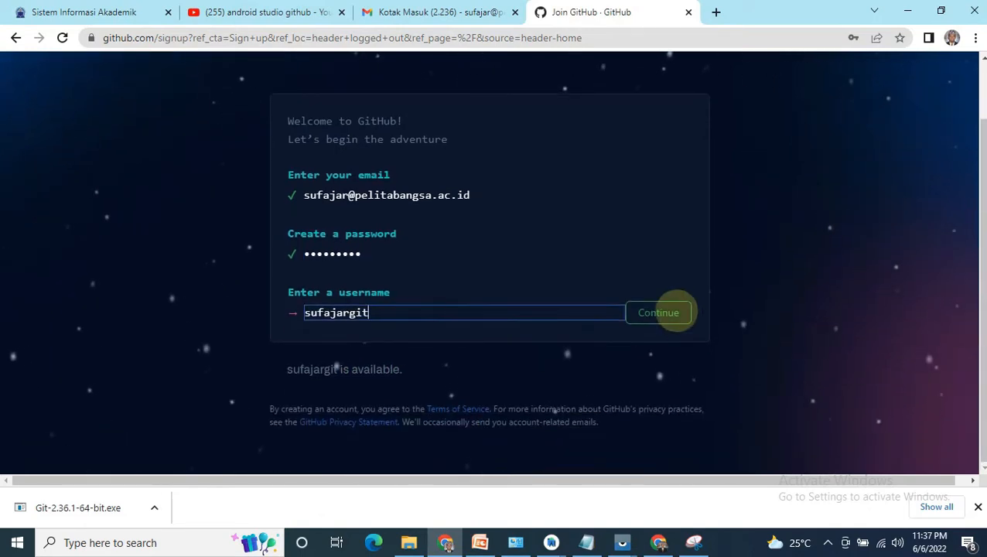
pyautogui.click(672, 311)
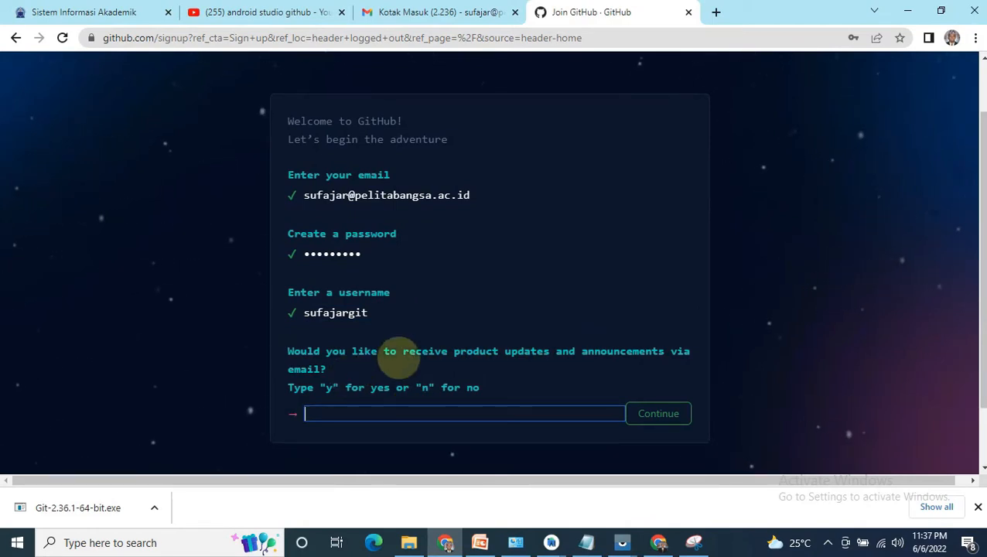
# Step: Answer "y" to receiving product updates and announcements by email, and continue to account verification
pyautogui.click(374, 413)
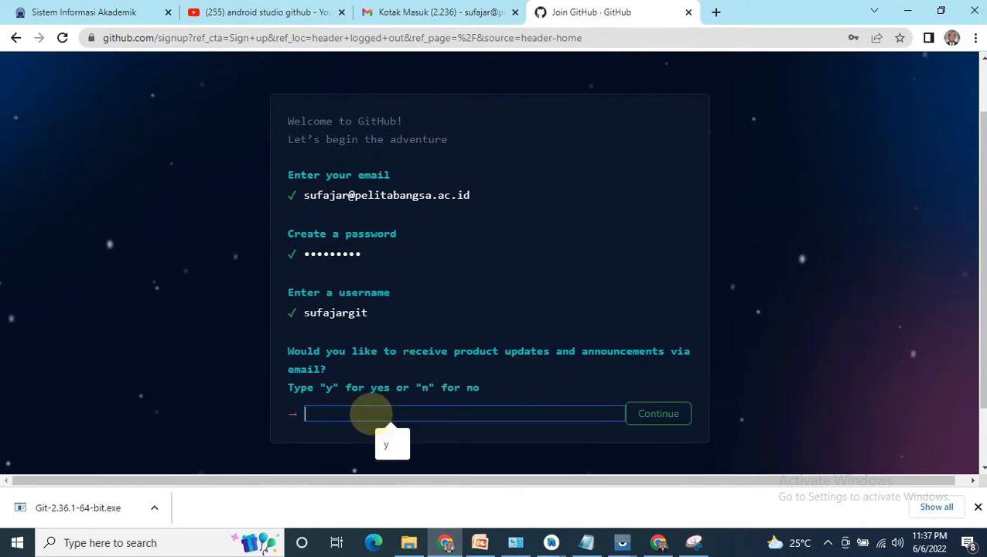
pyautogui.write('y')
pyautogui.click(655, 341)
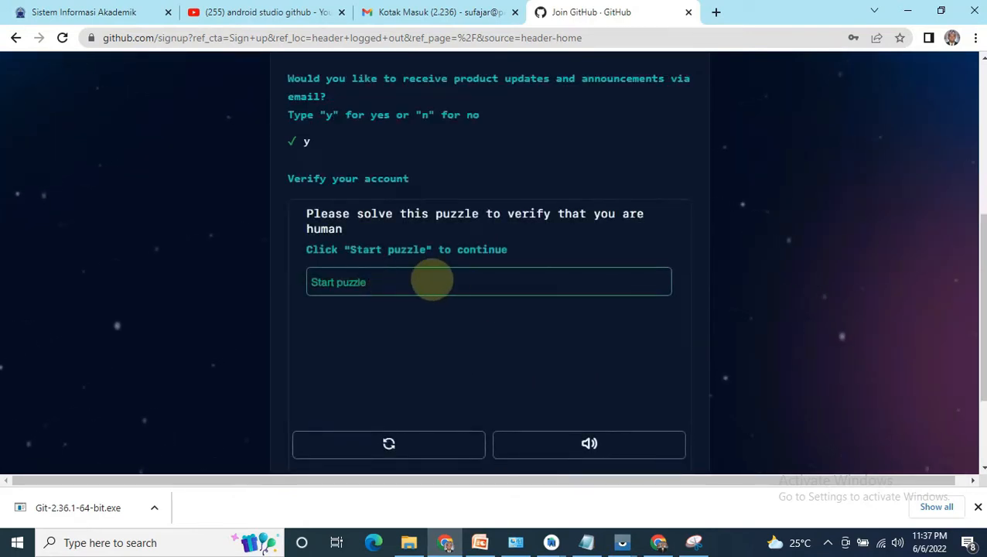
# Step: Solve the human verification puzzle by picking the spiral galaxy in each round, and create the account
pyautogui.click(407, 280)
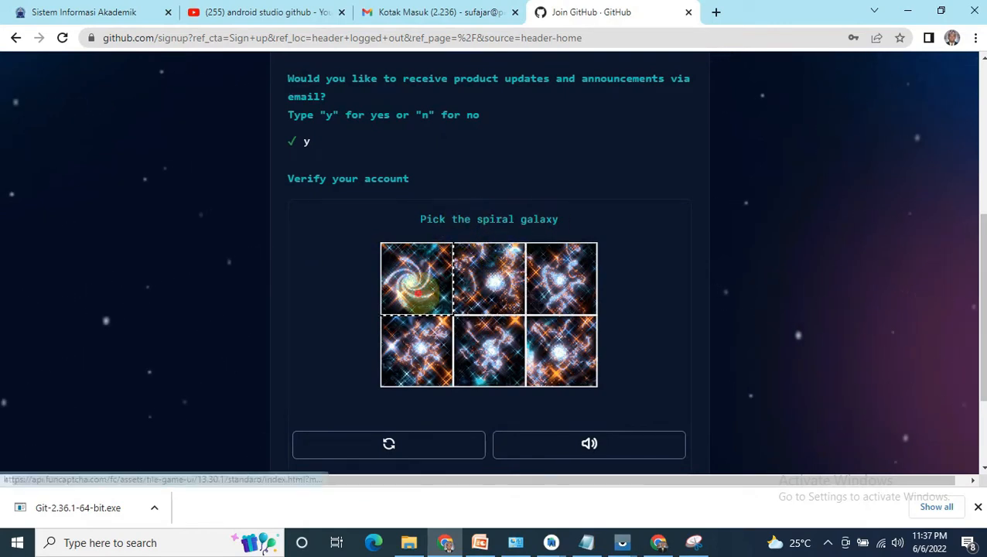
pyautogui.click(411, 279)
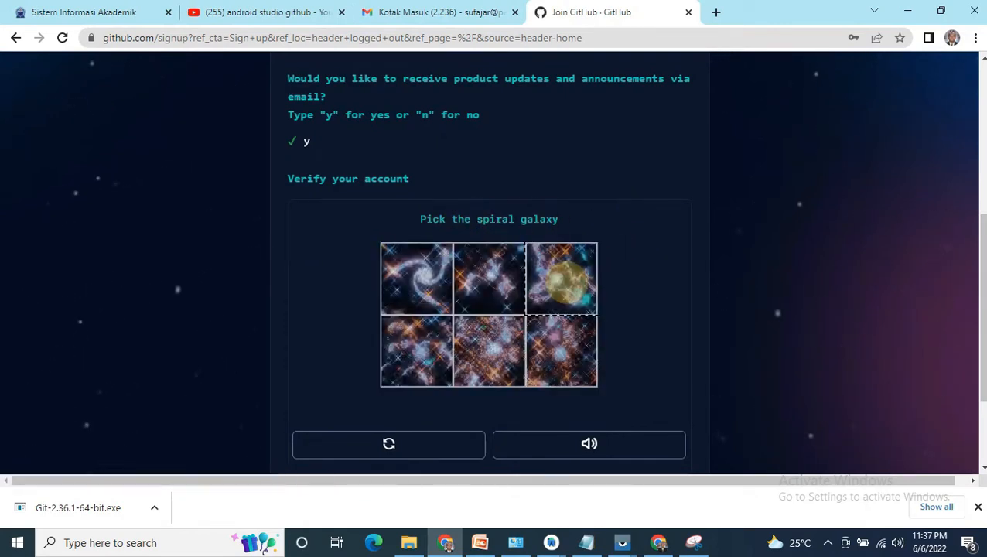
pyautogui.click(422, 272)
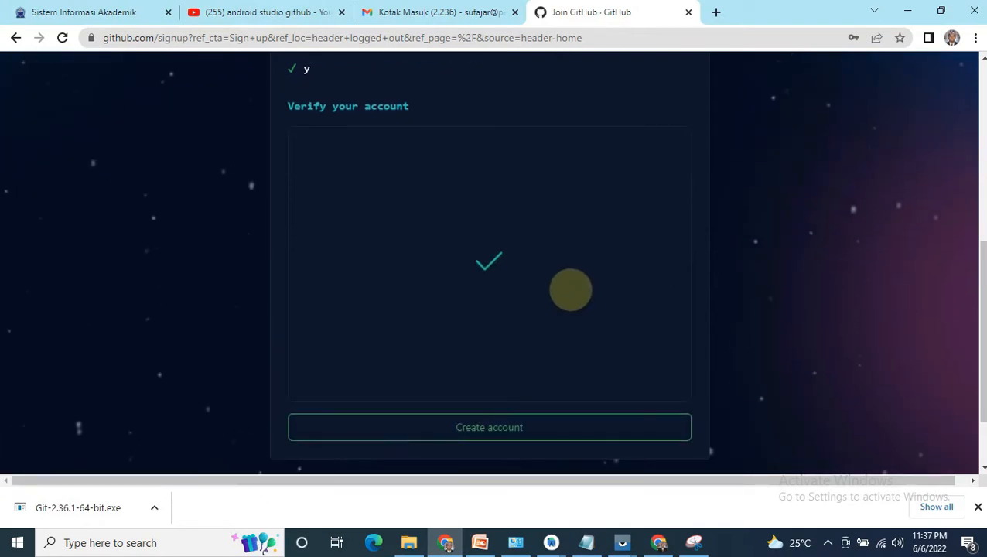
pyautogui.click(516, 426)
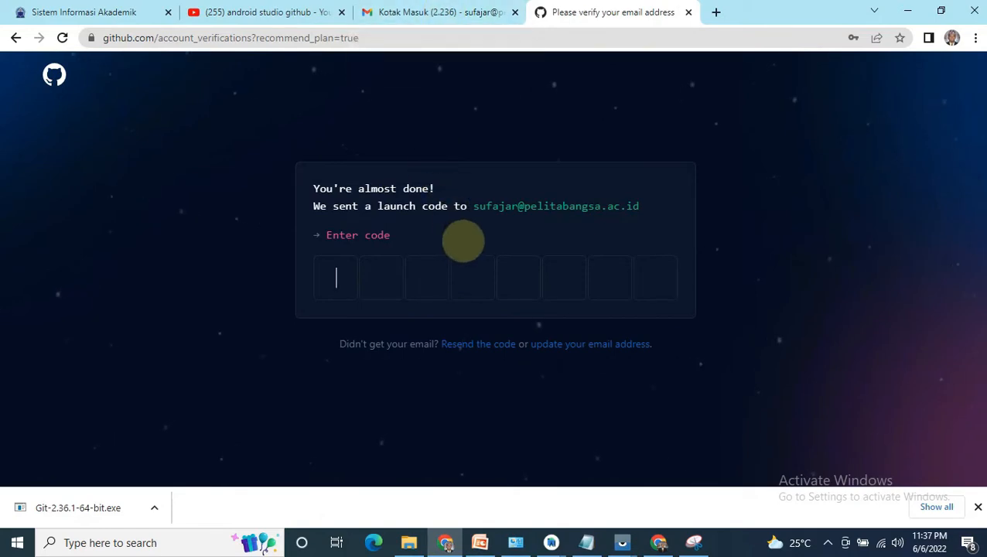
# Step: Switch to Gmail, open the GitHub launch code email and copy the verification code from it
pyautogui.click(430, 13)
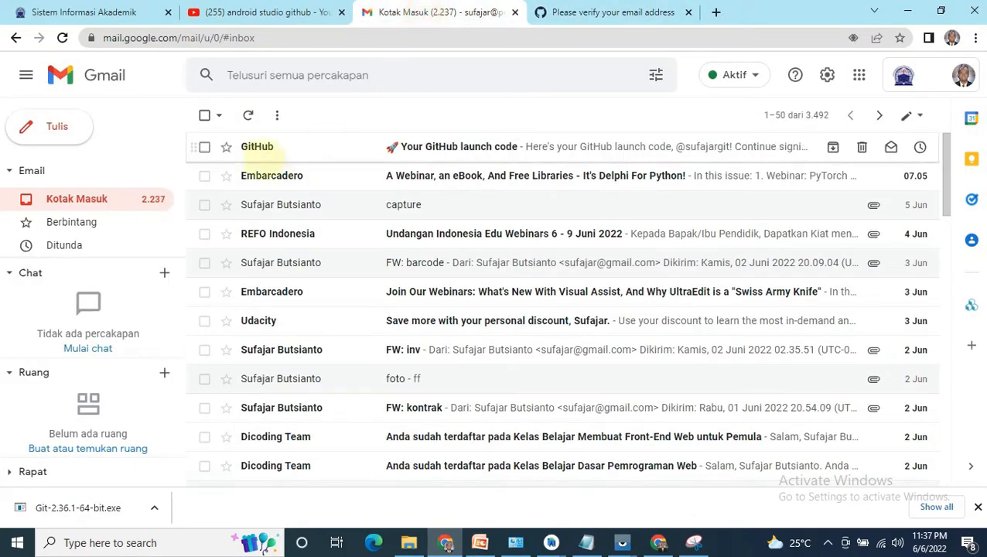
pyautogui.click(453, 147)
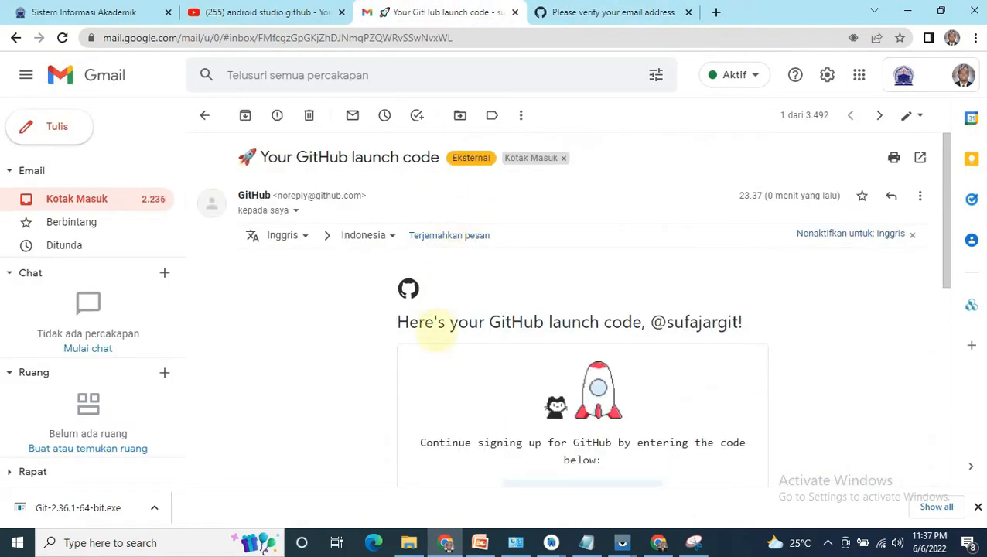
pyautogui.scroll(-3, 515, 403)
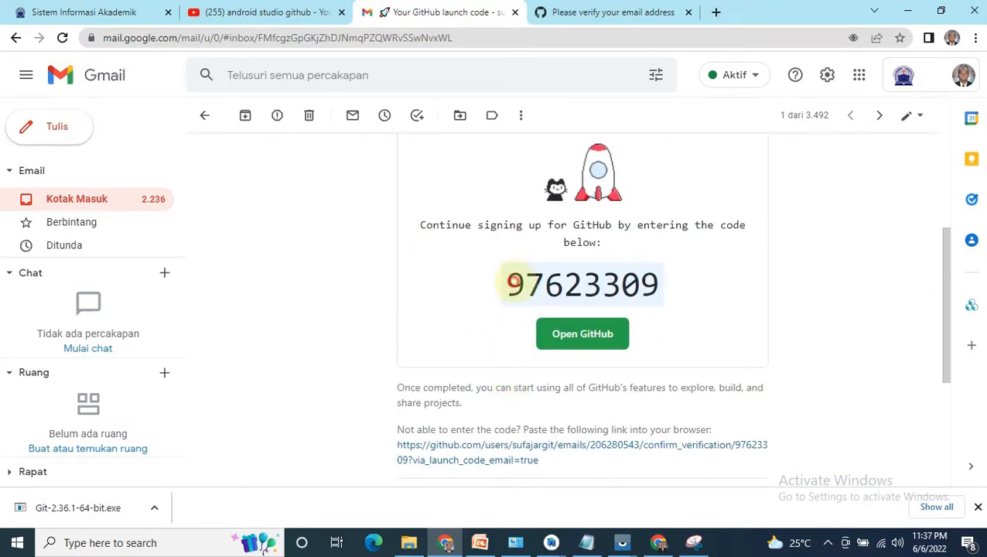
pyautogui.moveTo(513, 283); pyautogui.dragTo(642, 263)
pyautogui.click(480, 300)
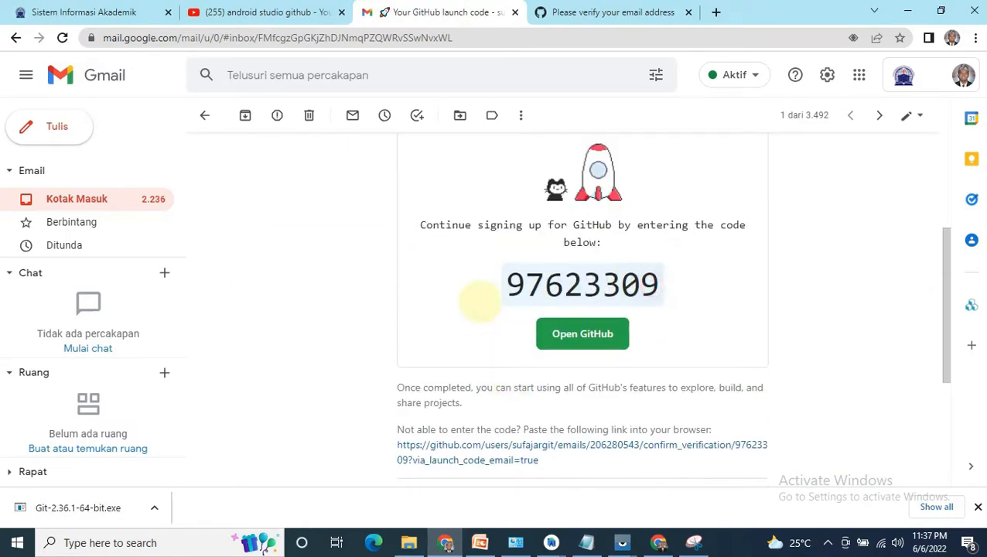
pyautogui.moveTo(510, 283); pyautogui.dragTo(610, 284)
pyautogui.rightClick(602, 277)
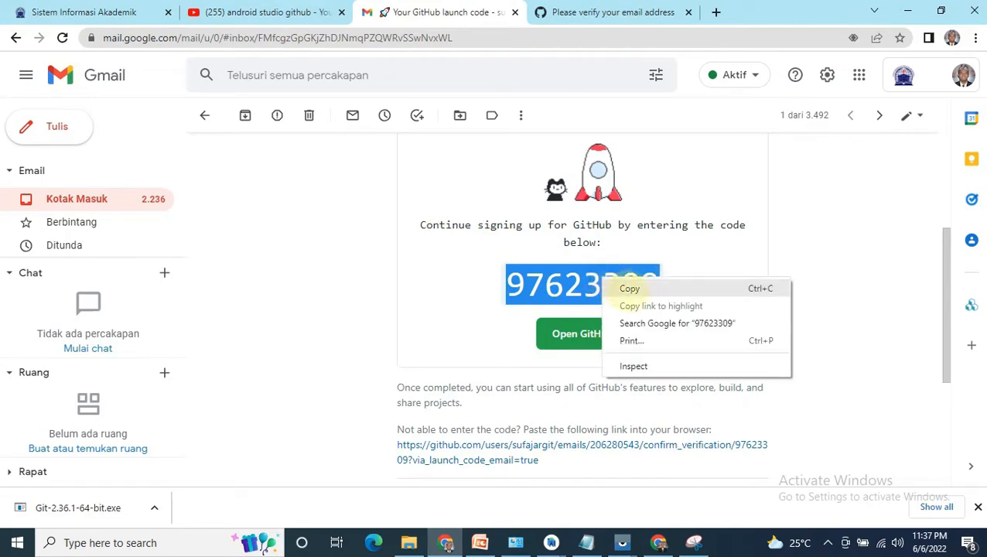
pyautogui.click(630, 287)
# Step: Return to GitHub, paste the launch code into the email verification fields and skip personalization
pyautogui.click(596, 12)
pyautogui.click(449, 273)
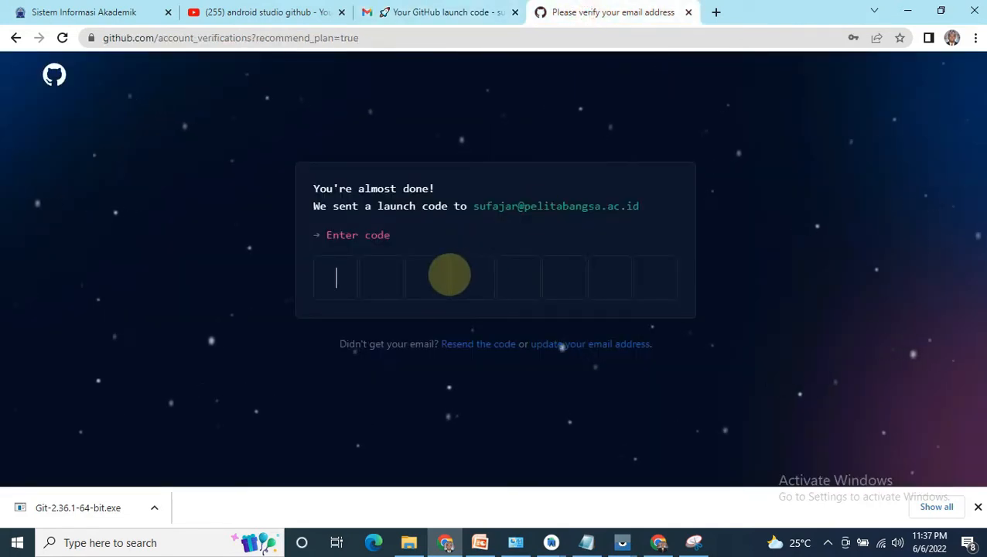
pyautogui.hotkey('ctrl', 'v')
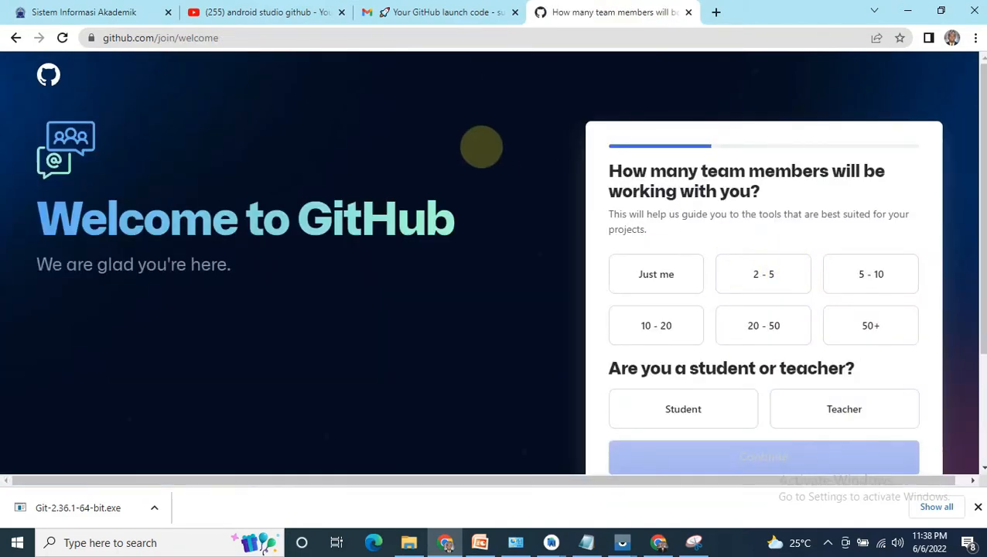
pyautogui.scroll(-2, 691, 278)
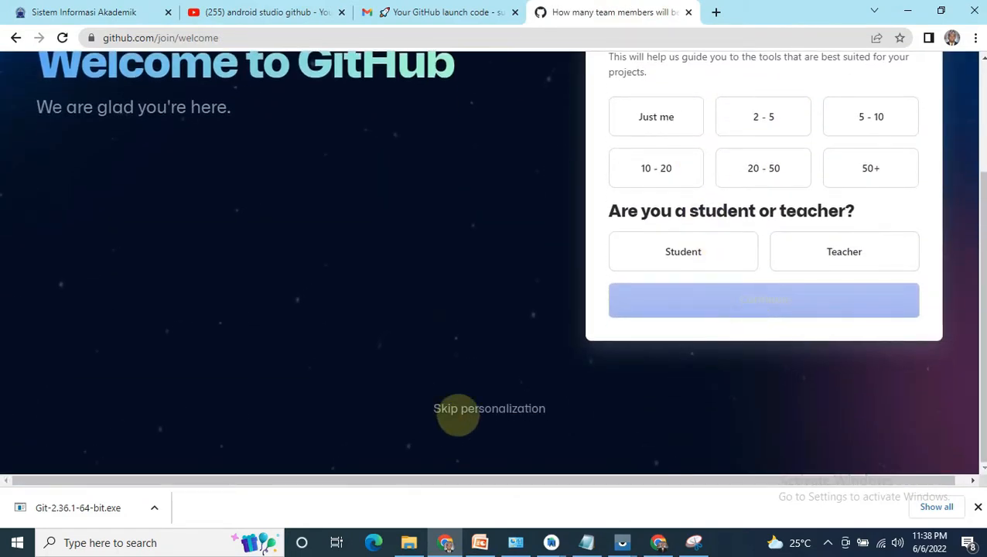
pyautogui.click(481, 409)
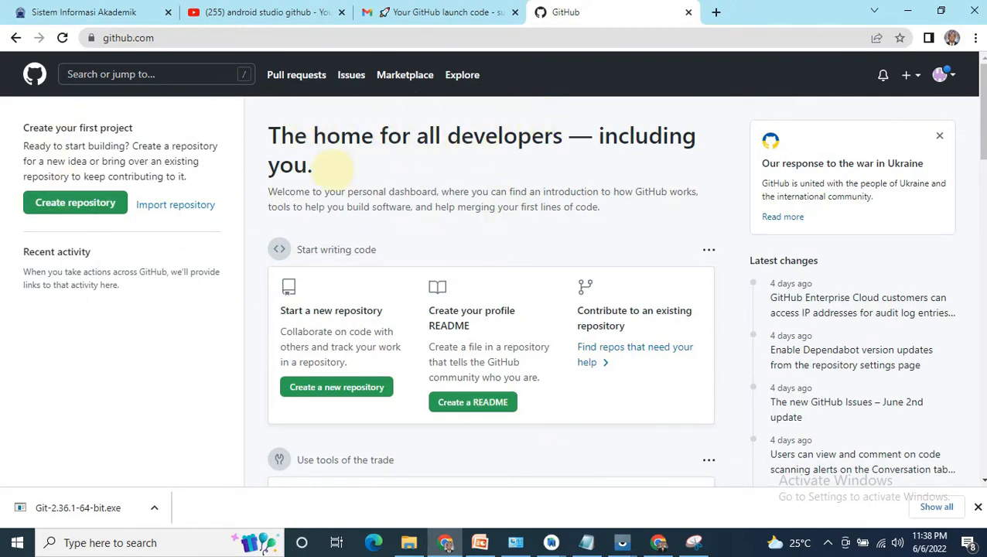
# Step: Search Google for "git download" in a new tab and open the Git SCM download page for Windows
pyautogui.click(715, 11)
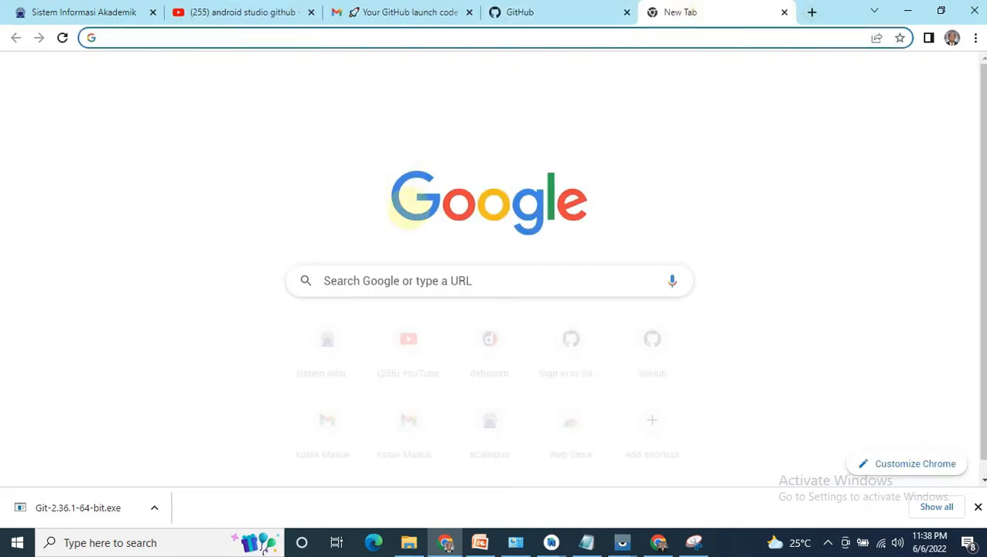
pyautogui.click(414, 272)
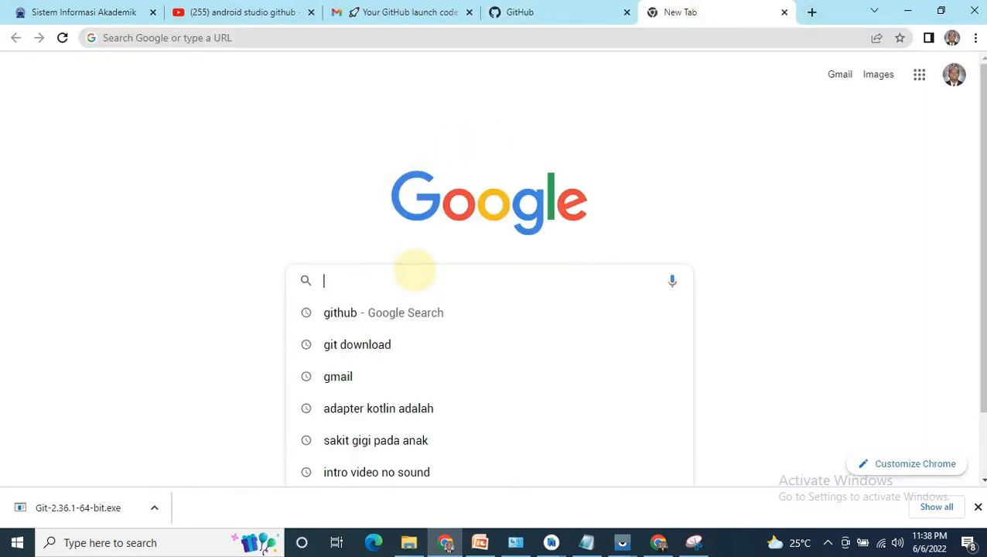
pyautogui.click(392, 345)
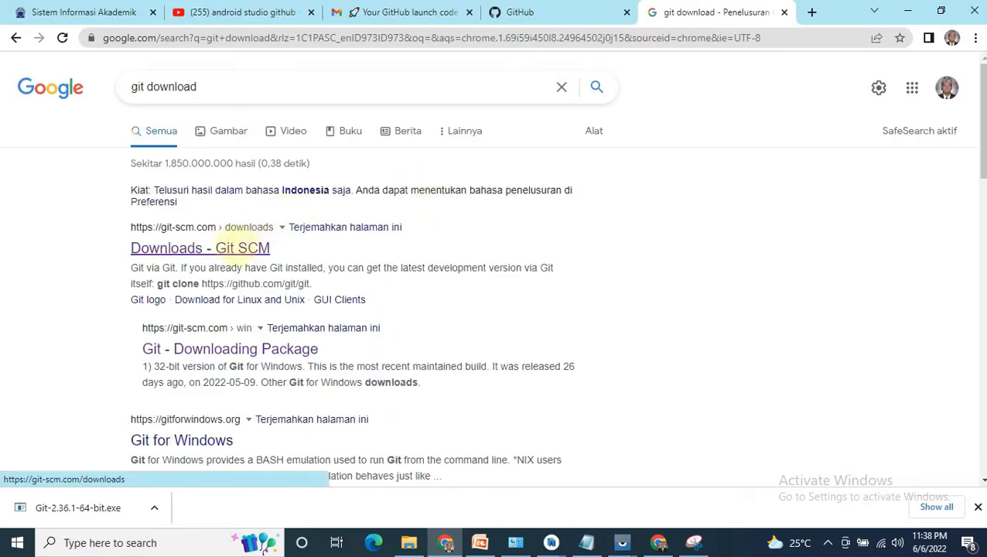
pyautogui.click(230, 250)
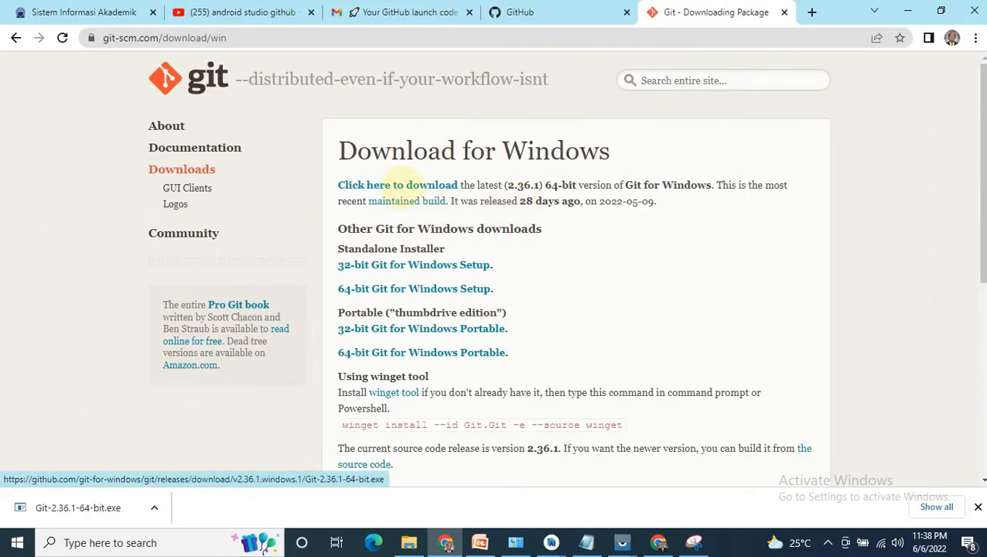
# Step: Run the downloaded Git-2.36.1-64-bit.exe installer, accept the license and keep C:\Program Files\Git as the destination folder
pyautogui.click(80, 505)
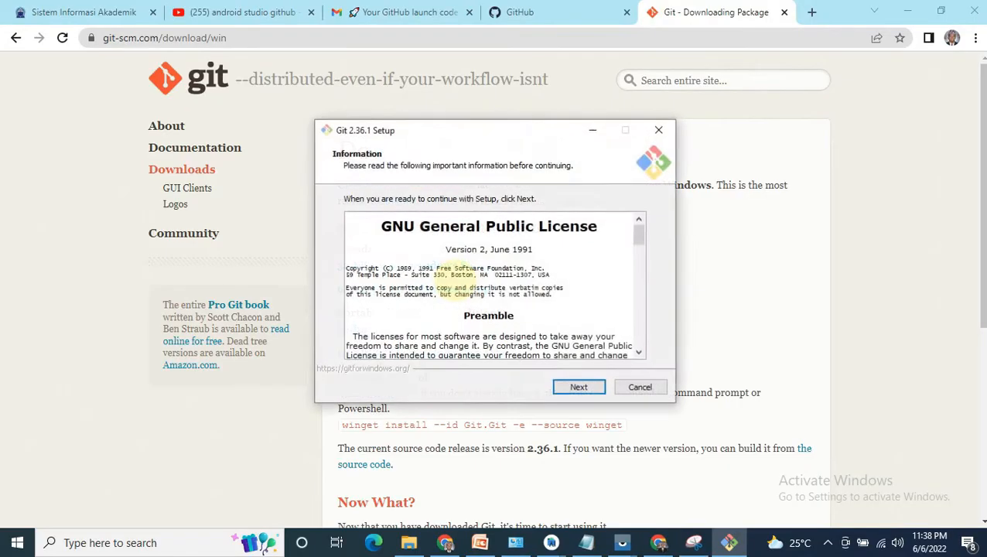
pyautogui.click(574, 389)
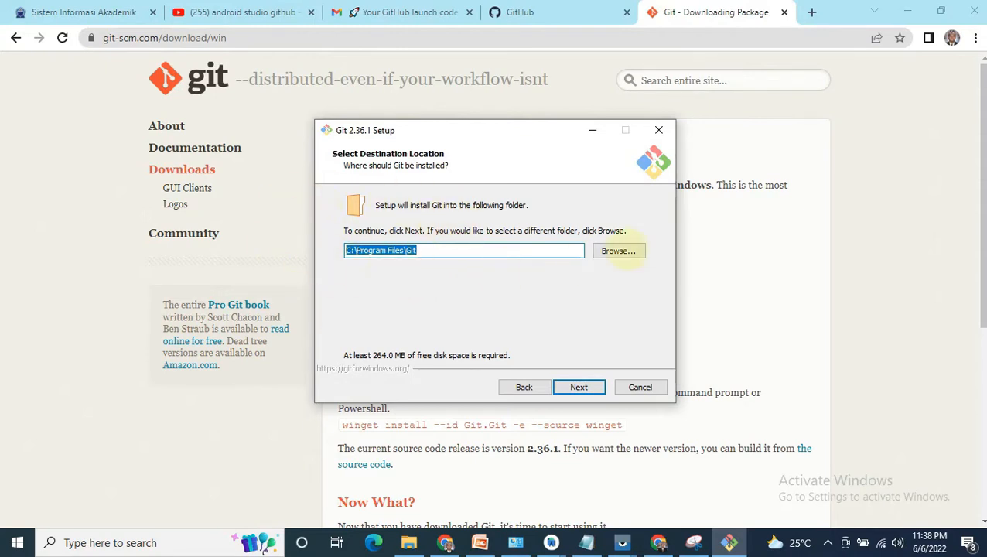
pyautogui.click(436, 249)
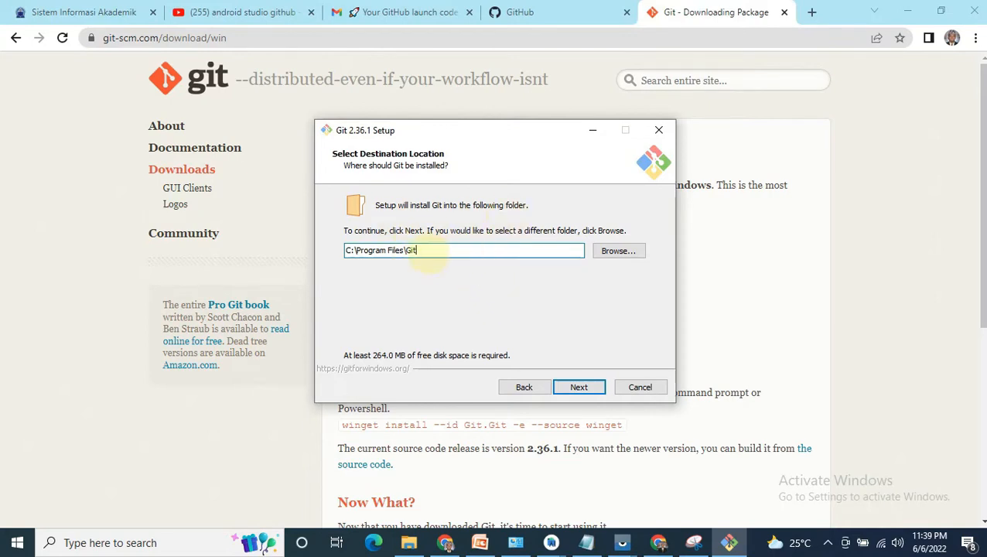
pyautogui.click(579, 387)
pyautogui.click(579, 386)
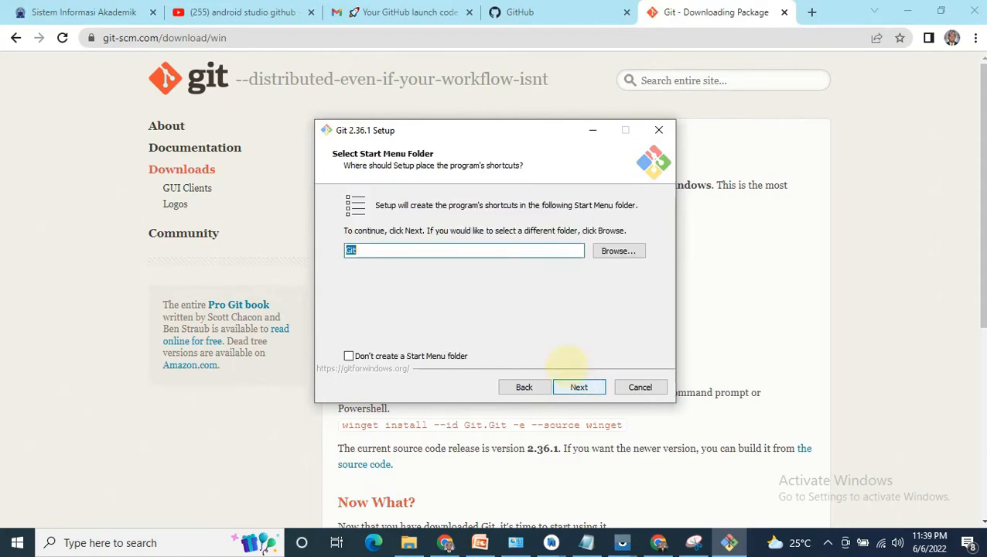
# Step: Keep the default options on the Git setup pages, from the Start Menu folder through to the experimental options
pyautogui.click(580, 387)
pyautogui.click(588, 387)
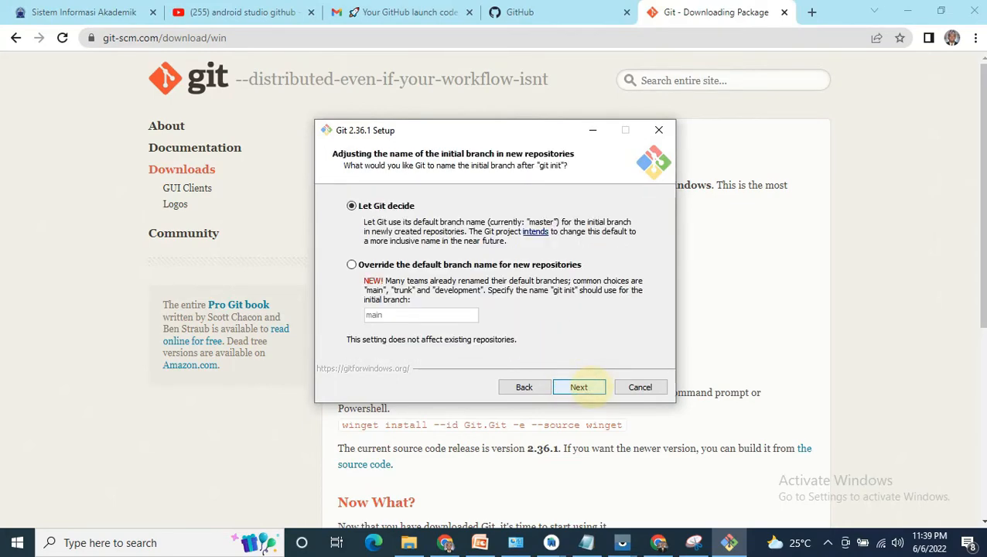
pyautogui.click(587, 386)
pyautogui.click(588, 386)
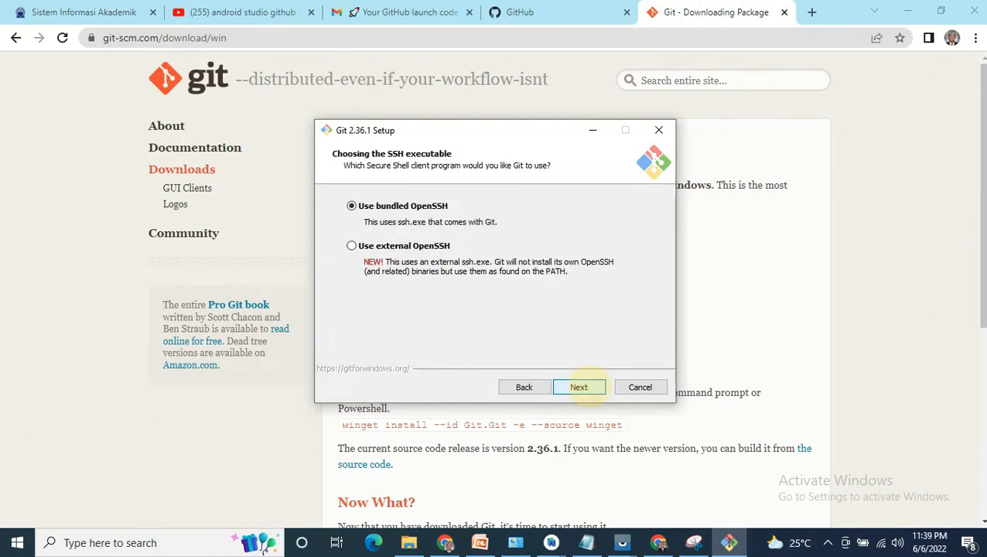
pyautogui.click(582, 386)
pyautogui.click(584, 387)
pyautogui.click(586, 387)
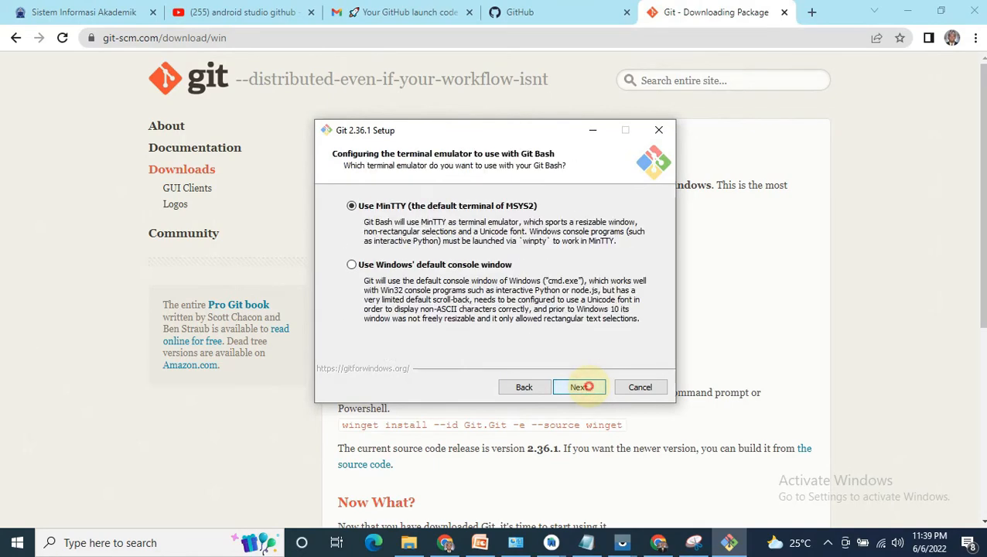
pyautogui.click(586, 386)
pyautogui.click(580, 386)
pyautogui.click(576, 386)
pyautogui.click(582, 386)
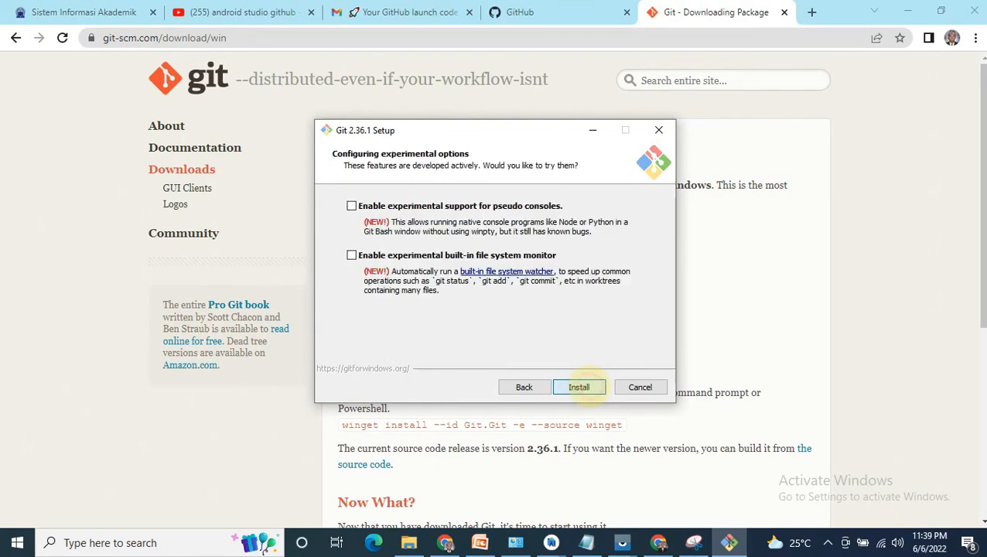
# Step: Install Git and finish the setup wizard with View Release Notes turned off
pyautogui.click(580, 387)
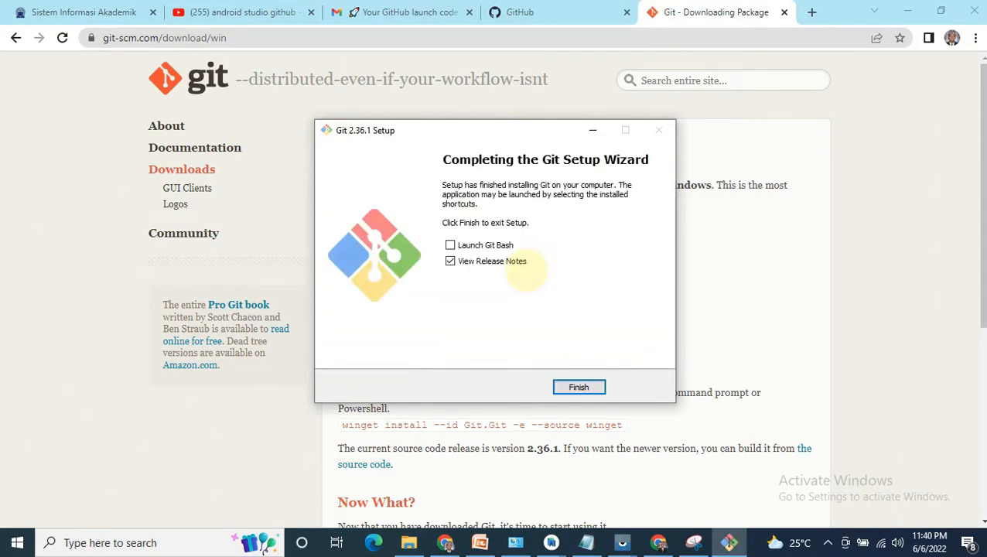
pyautogui.click(472, 262)
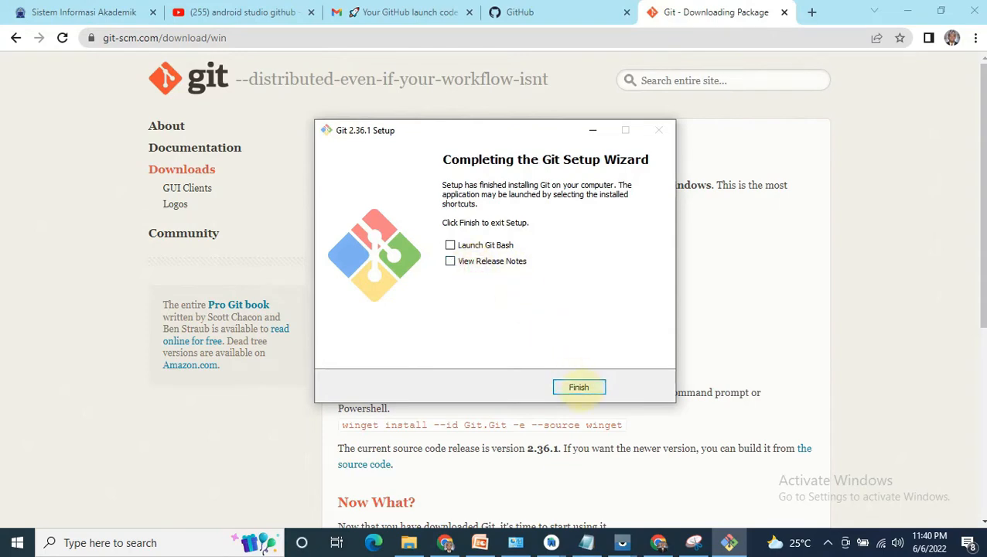
pyautogui.click(579, 387)
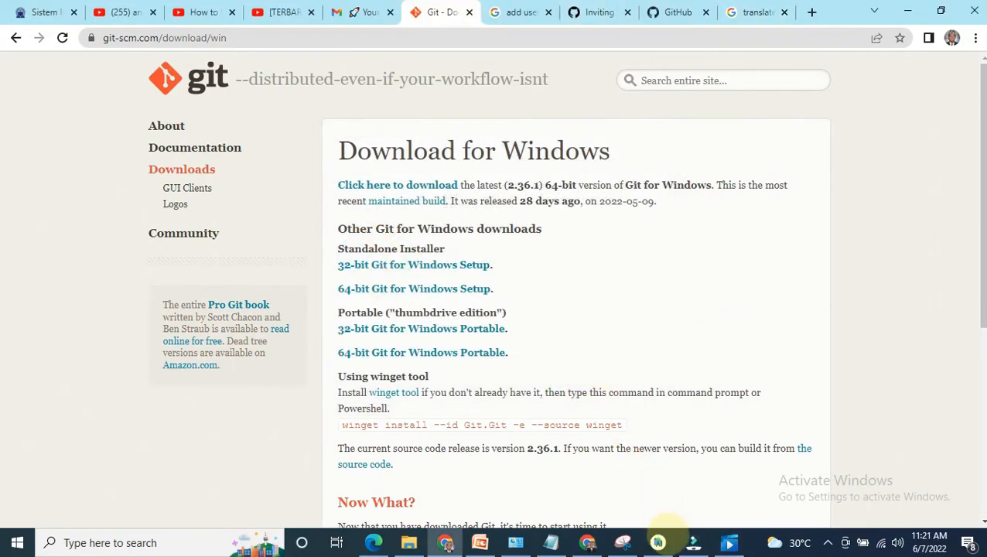
# Step: Switch to Android Studio and test the auto-detected Git executable path in the Version Control settings
pyautogui.moveTo(657, 536)
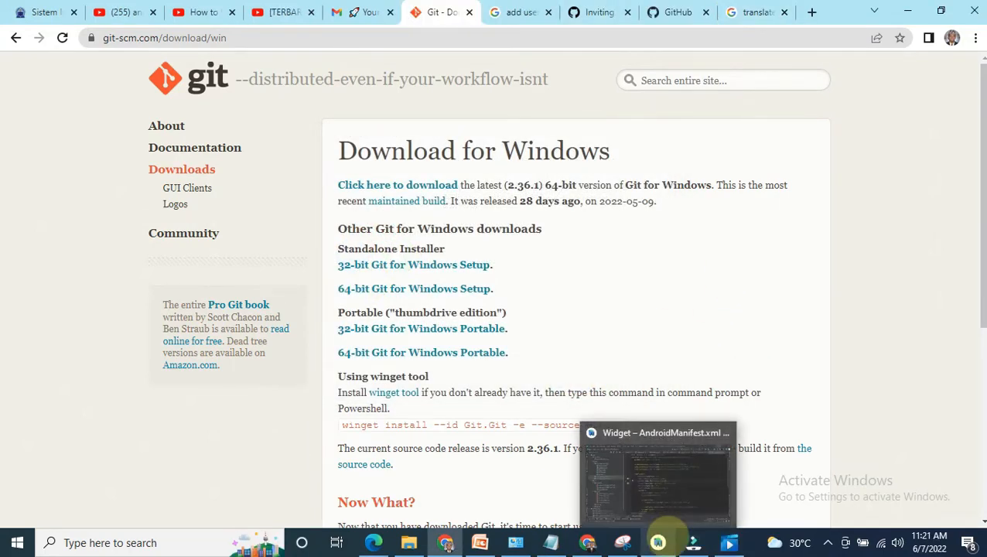
pyautogui.click(657, 491)
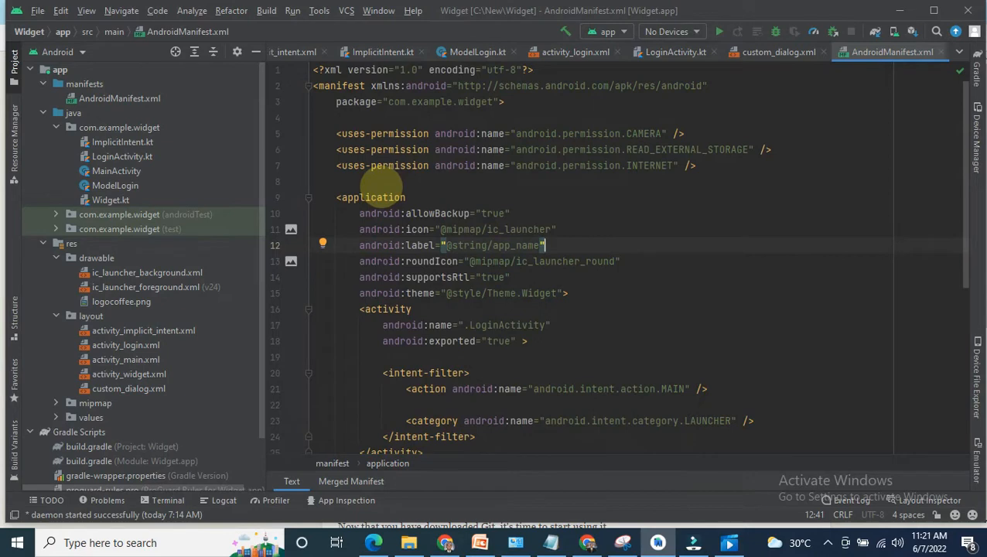
pyautogui.click(37, 10)
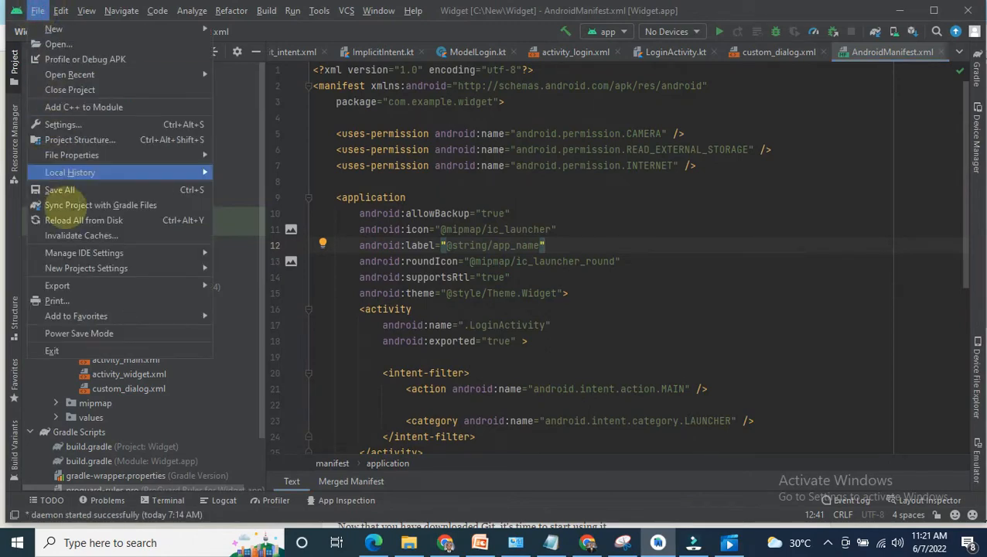
pyautogui.click(61, 127)
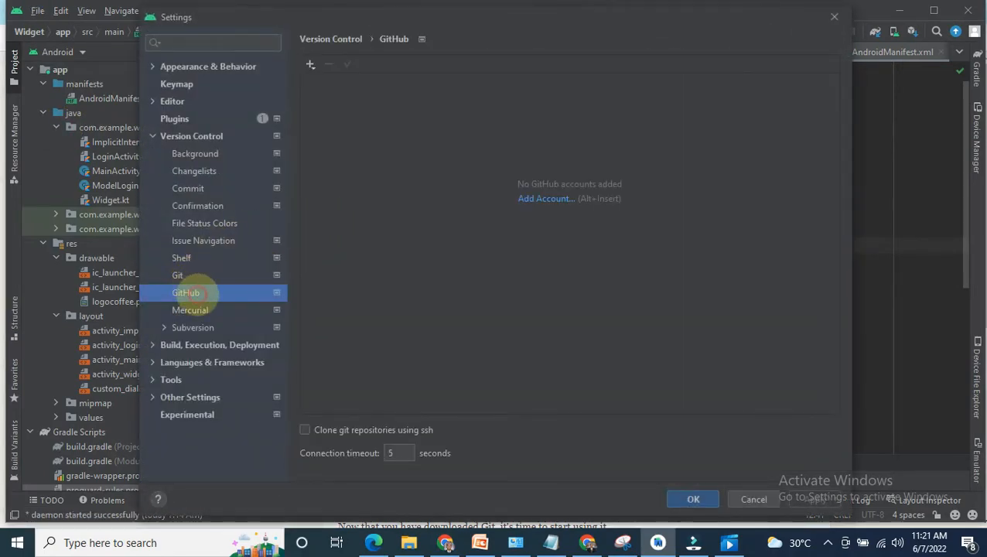
pyautogui.click(179, 277)
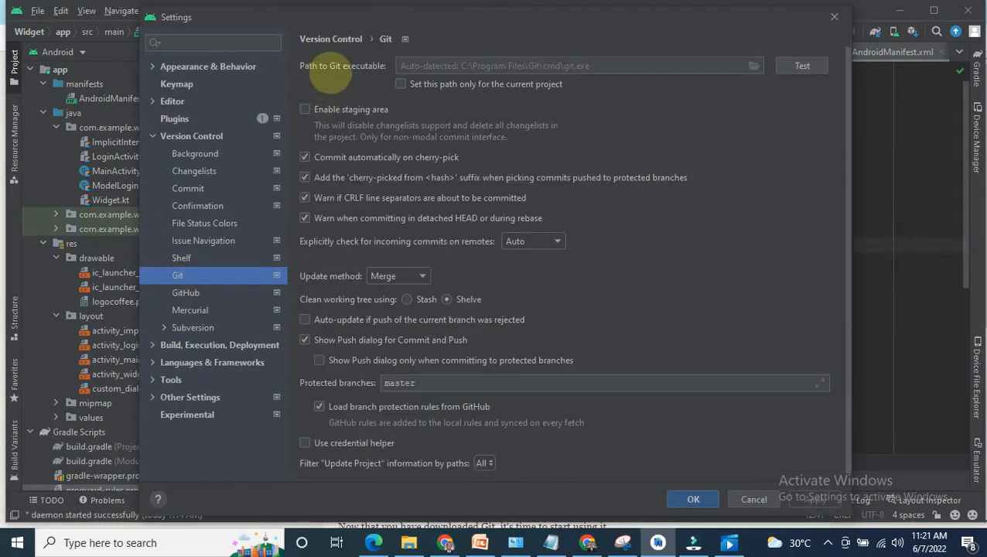
pyautogui.click(802, 66)
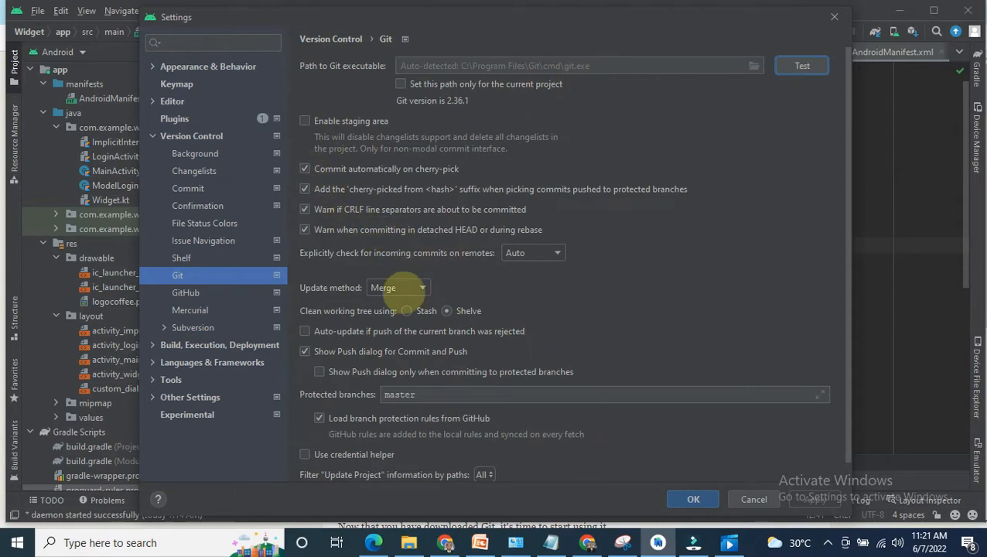
# Step: Start adding a github.com account in the GitHub version control settings and open the page for generating its token
pyautogui.click(186, 292)
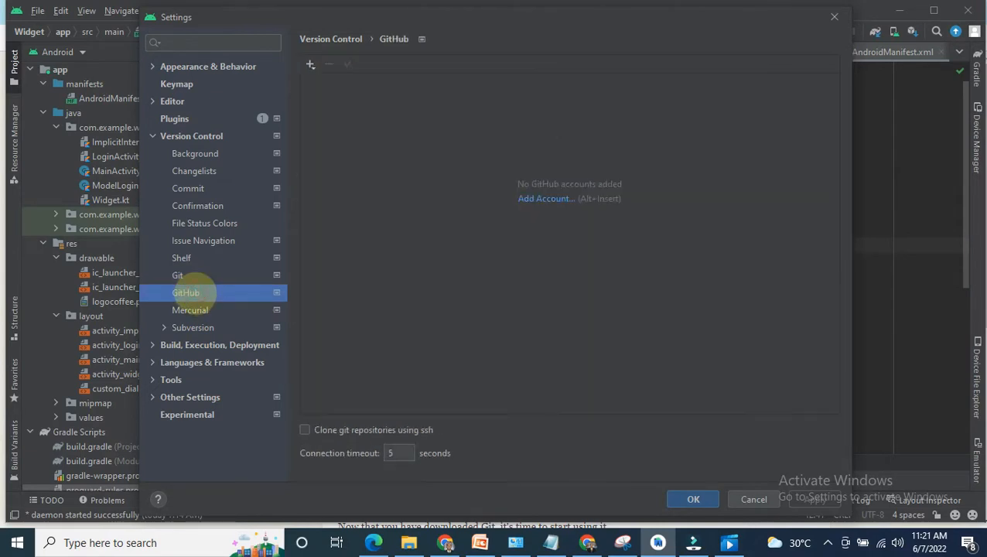
pyautogui.click(542, 199)
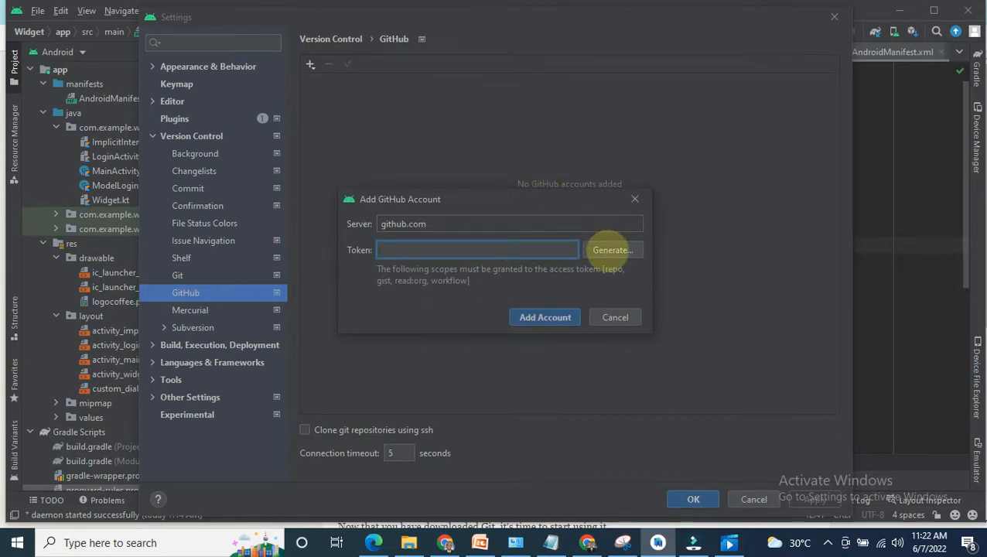
pyautogui.click(611, 250)
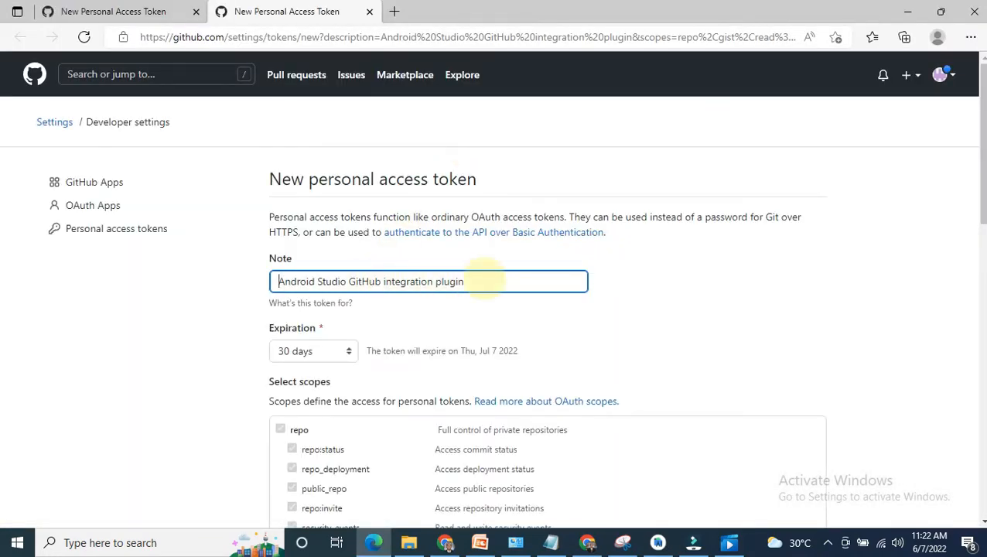
# Step: Try No expiration and 30 days as the expiration of the new personal access token
pyautogui.scroll(-1, 402, 278)
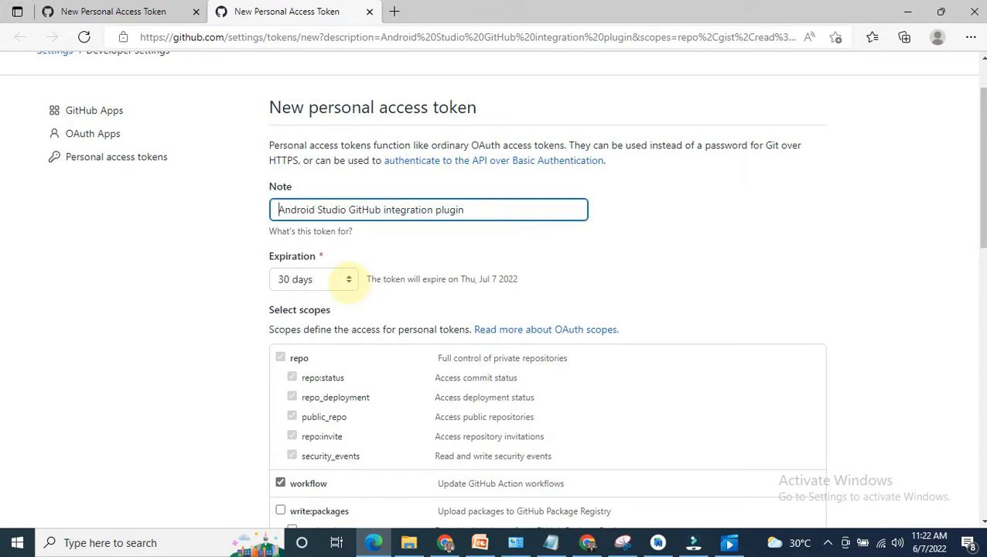
pyautogui.click(348, 279)
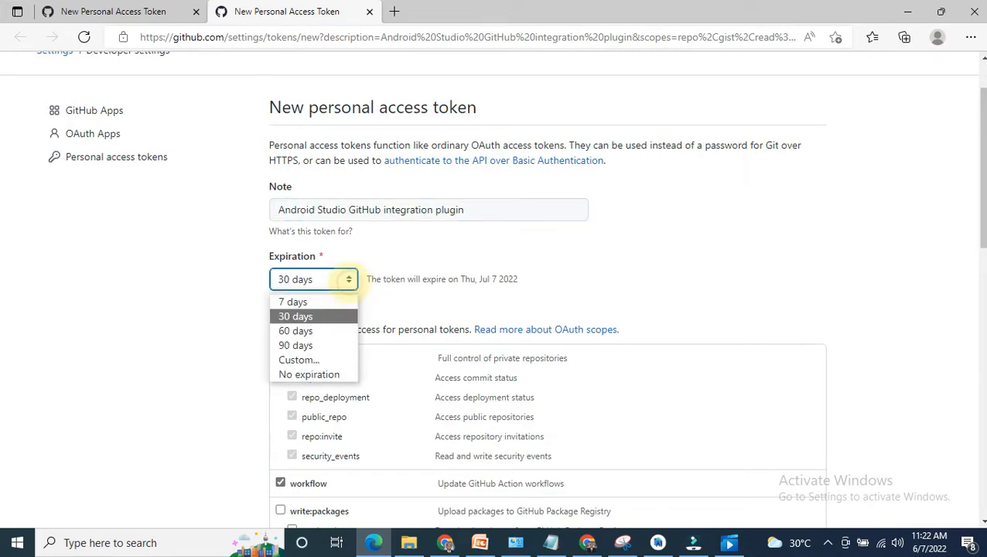
pyautogui.click(319, 373)
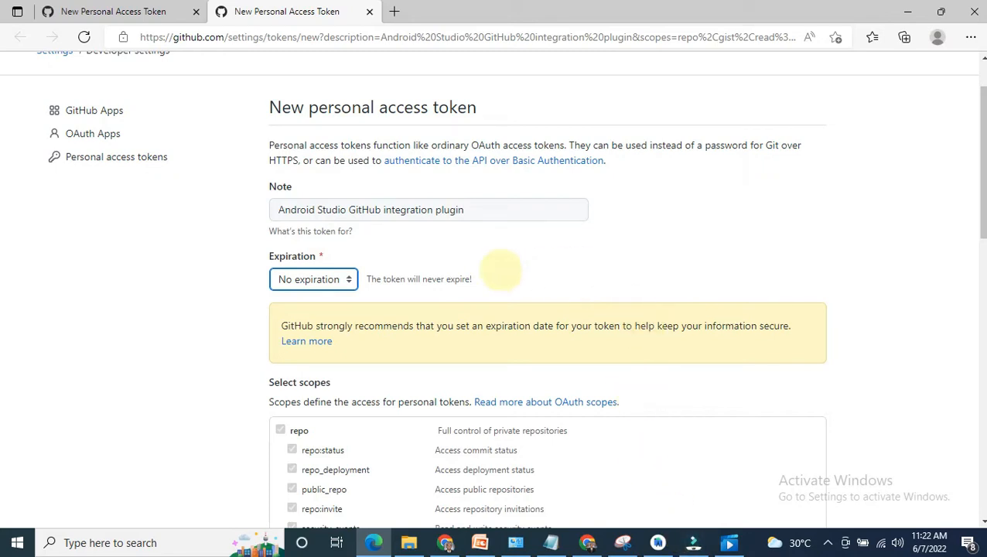
pyautogui.click(348, 280)
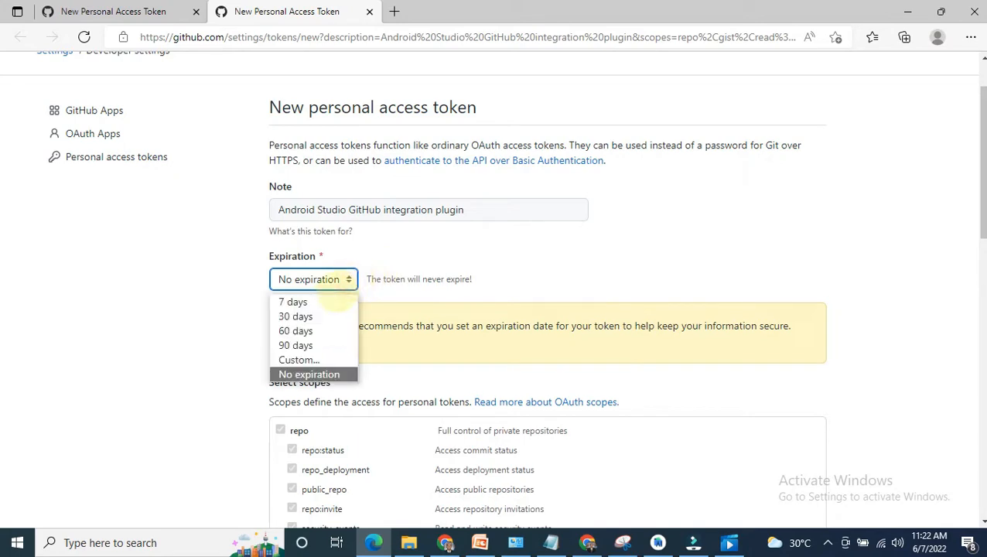
pyautogui.click(331, 314)
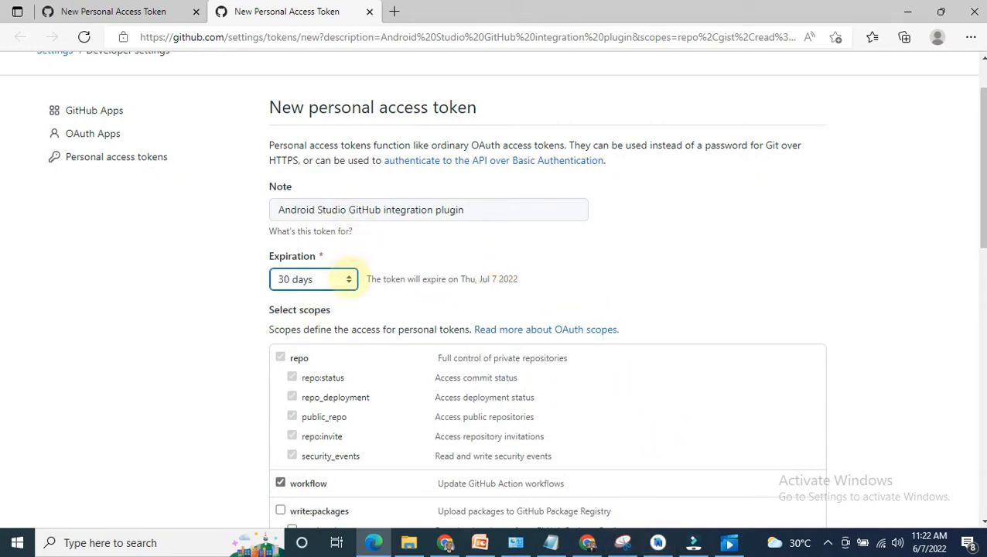
# Step: Set the token's expiration to No expiration and generate the token with the preselected scopes
pyautogui.click(347, 279)
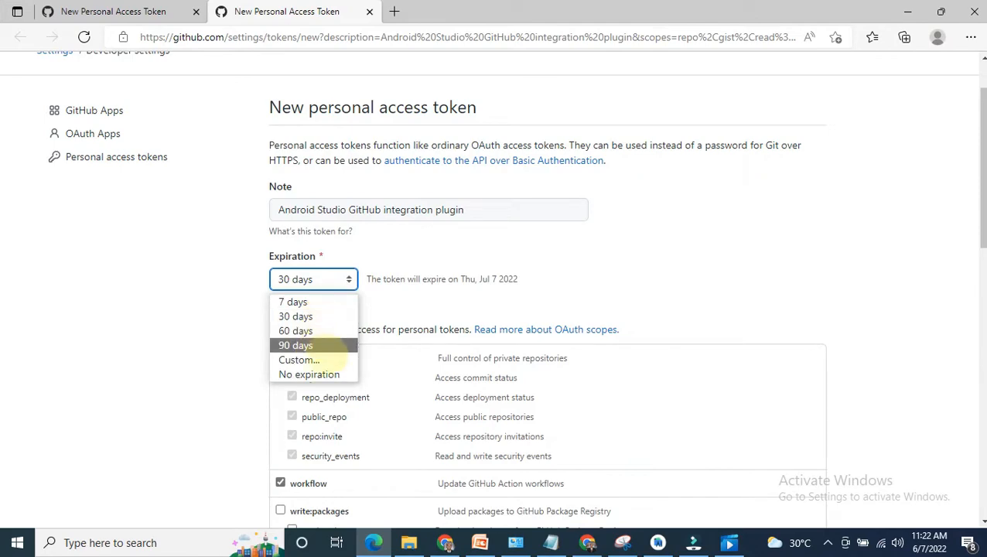
pyautogui.click(325, 374)
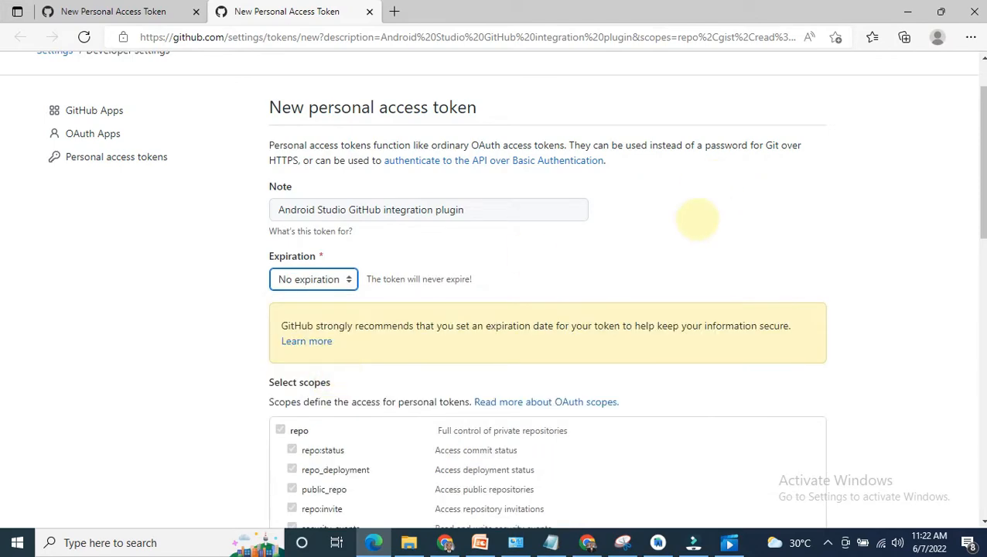
pyautogui.scroll(-10, 697, 219)
pyautogui.scroll(-2, 619, 247)
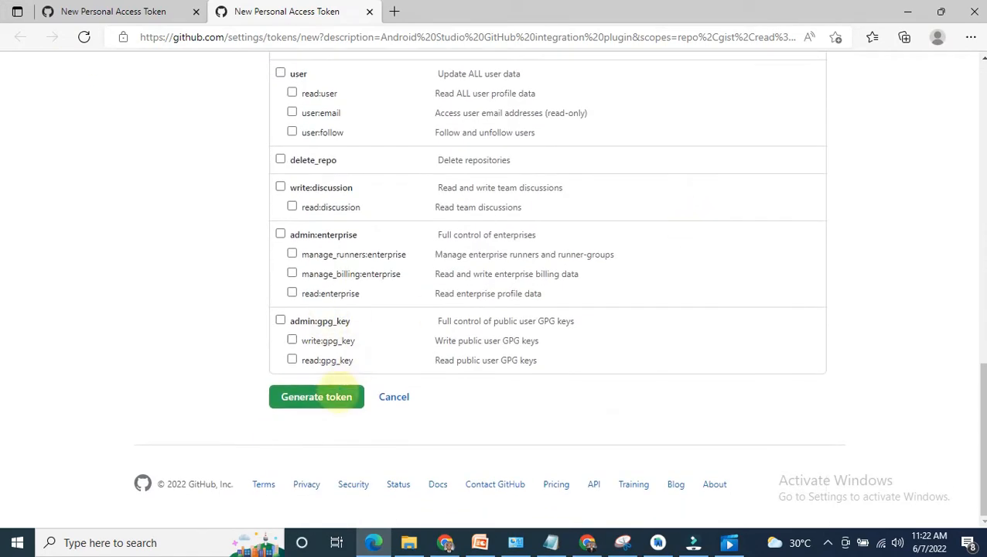
pyautogui.click(331, 396)
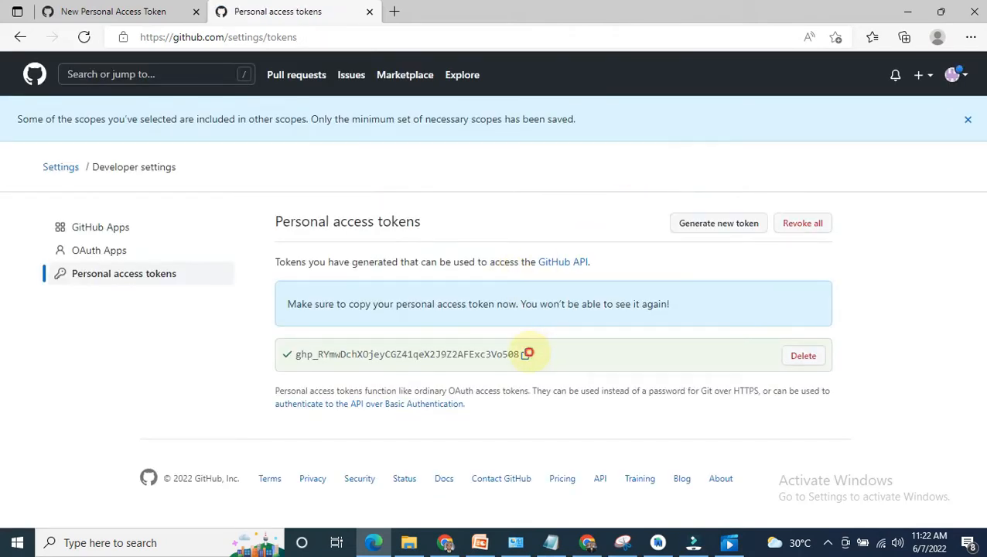
# Step: Copy the generated personal access token, return to Android Studio and paste it into the GitHub account's Token field
pyautogui.moveTo(656, 537)
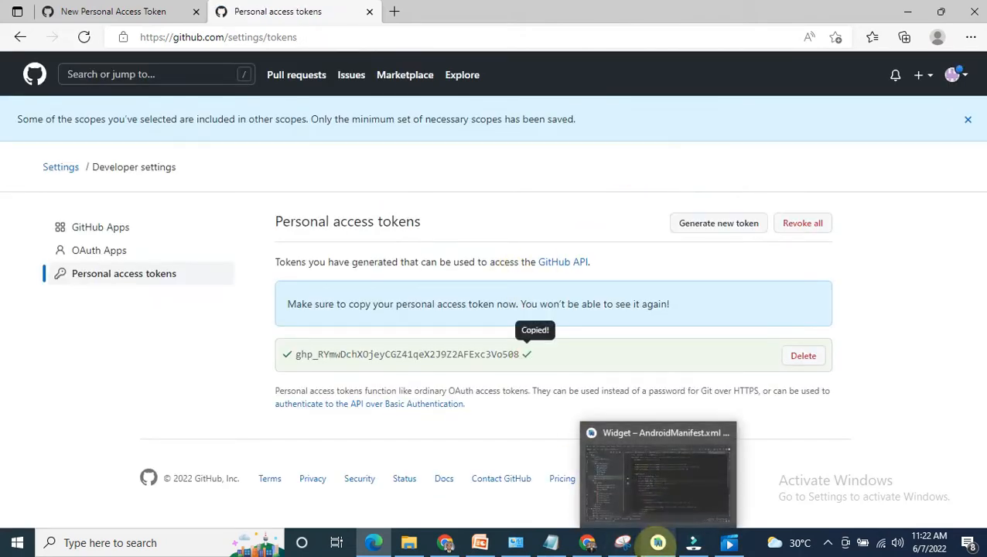
pyautogui.click(648, 486)
pyautogui.click(407, 249)
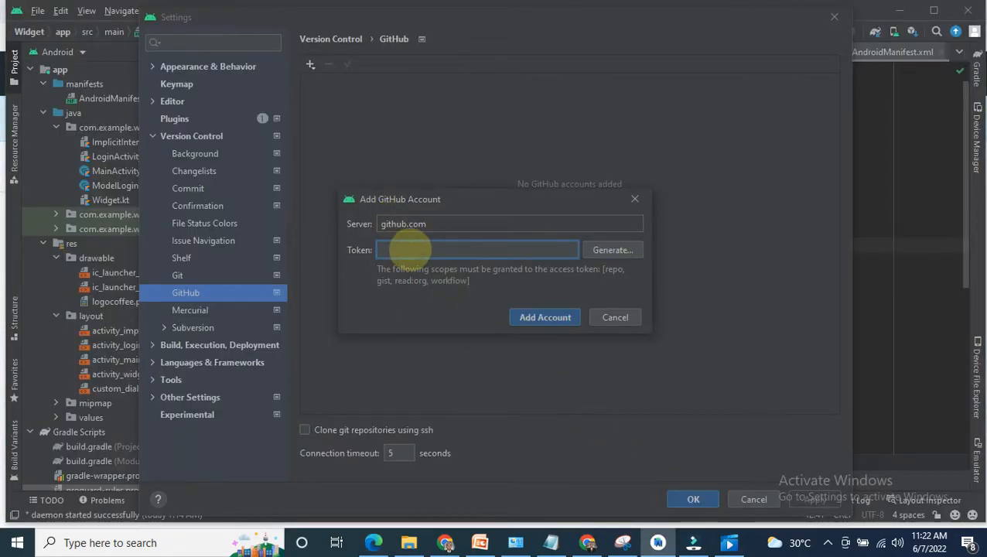
pyautogui.hotkey('ctrl', 'v')
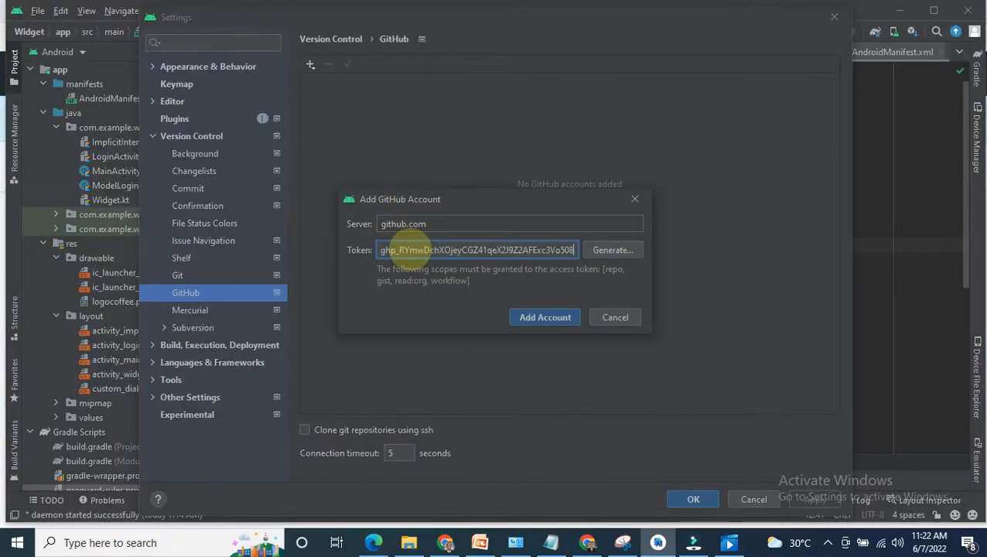
# Step: Add the GitHub account with the pasted token and accept the settings
pyautogui.click(546, 318)
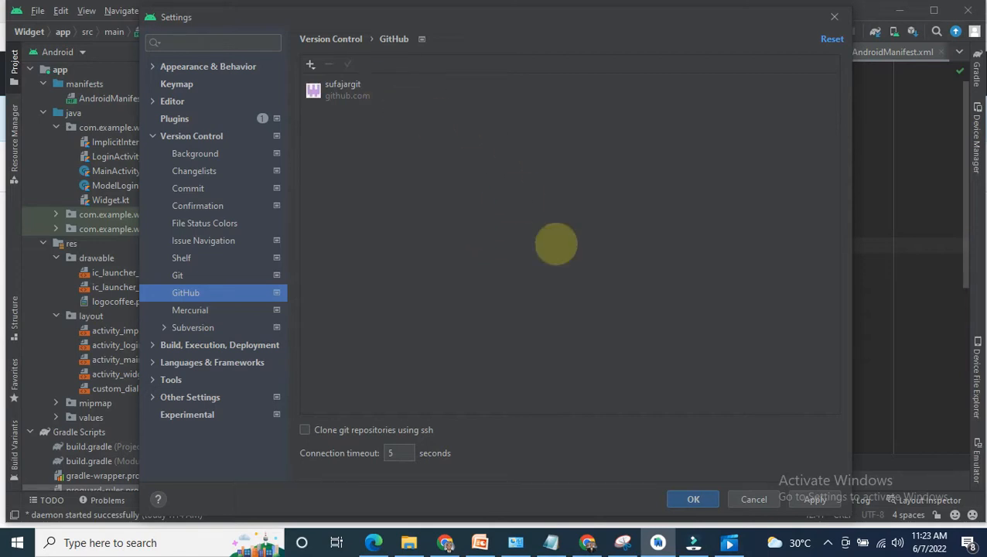
pyautogui.click(693, 499)
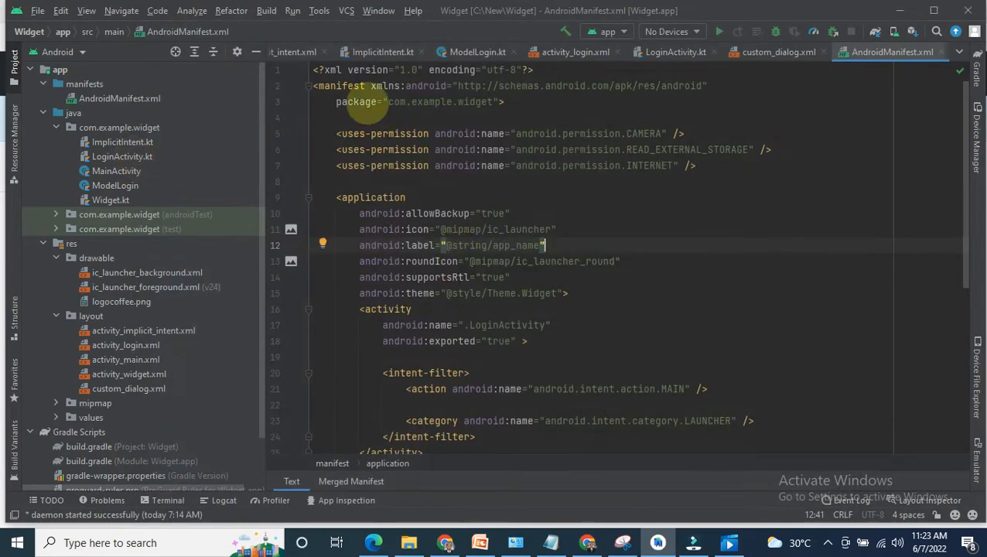
# Step: Enable version control integration for the project root with Git as the version control system
pyautogui.click(347, 11)
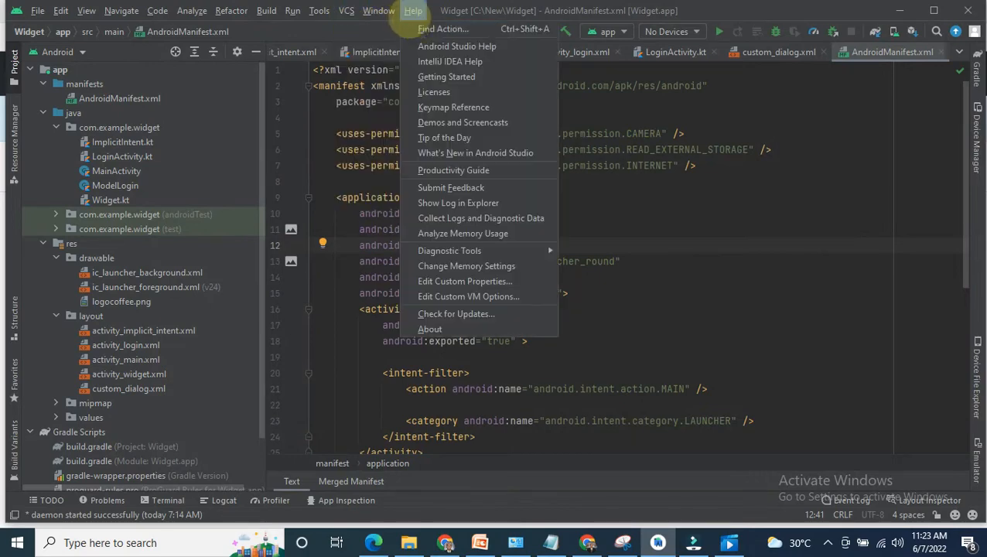
pyautogui.moveTo(373, 12)
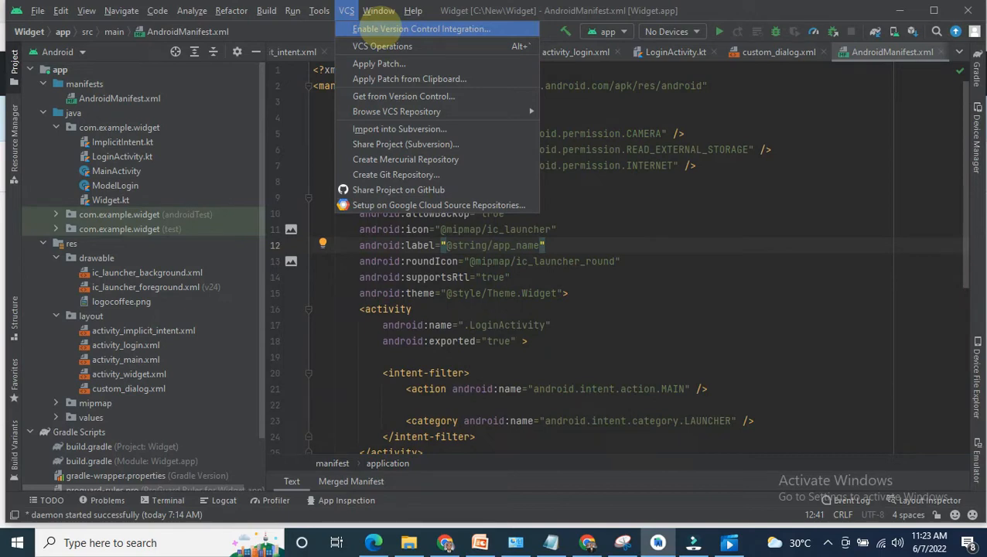
pyautogui.click(377, 28)
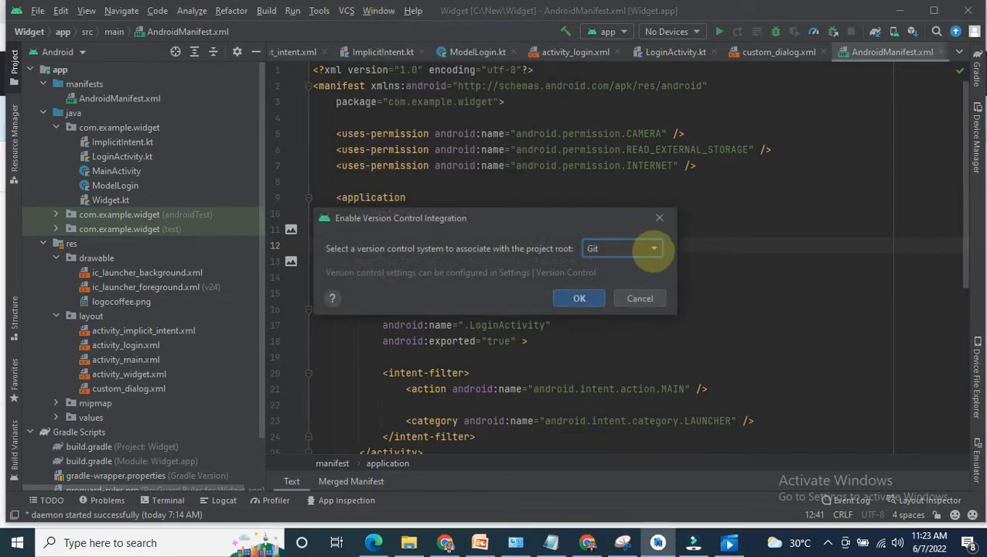
pyautogui.click(654, 249)
pyautogui.click(618, 265)
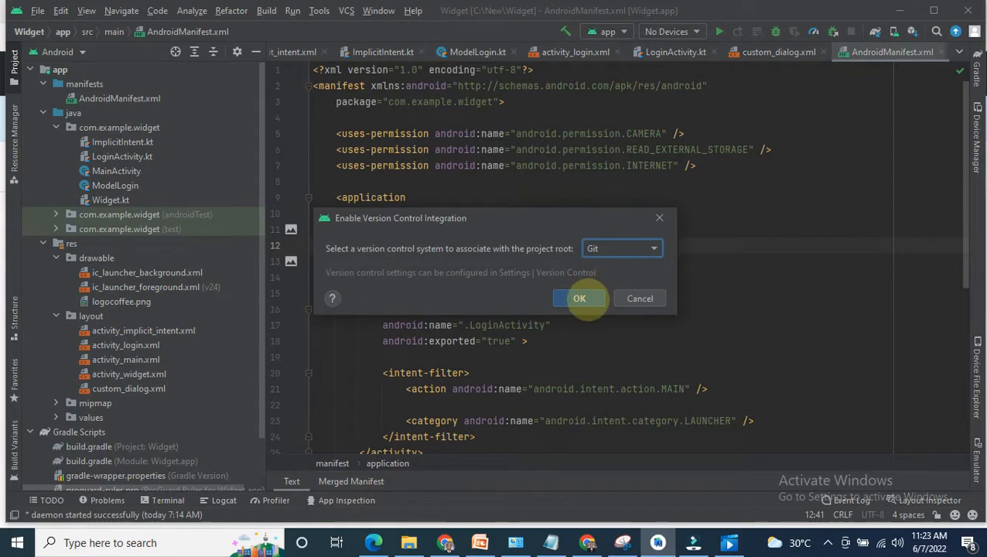
pyautogui.click(580, 298)
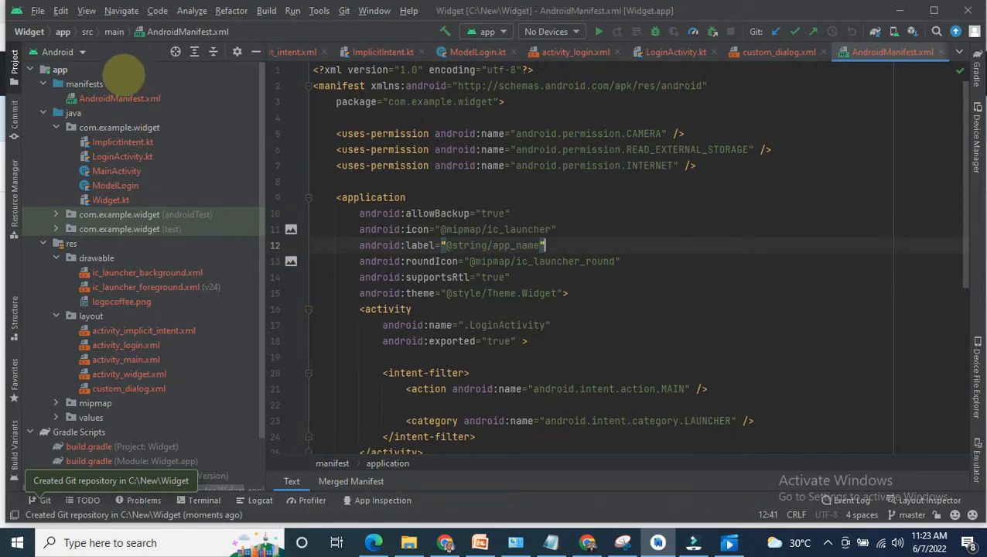
# Step: Show the project tree in the Project view and add the whole Widget root folder to Git
pyautogui.click(77, 51)
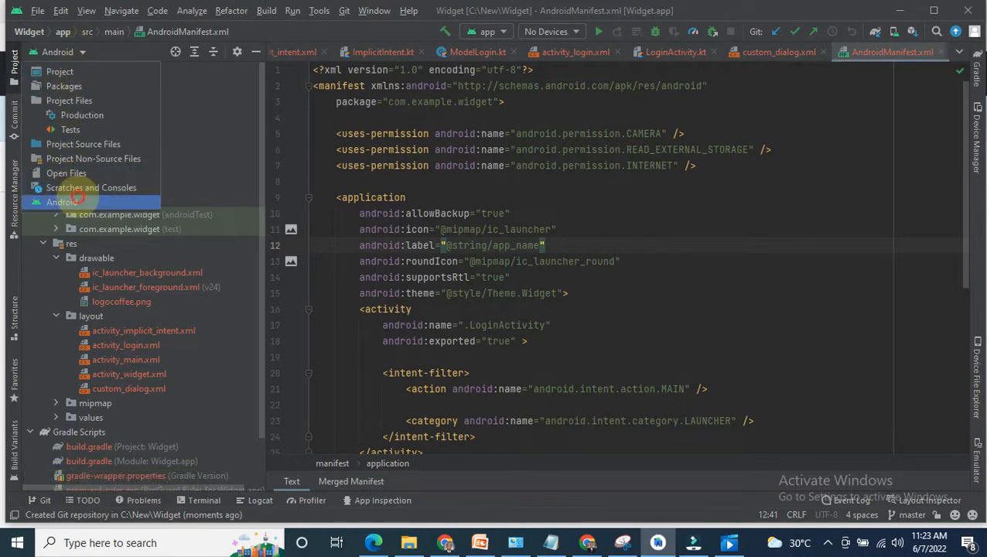
pyautogui.click(51, 202)
pyautogui.click(77, 52)
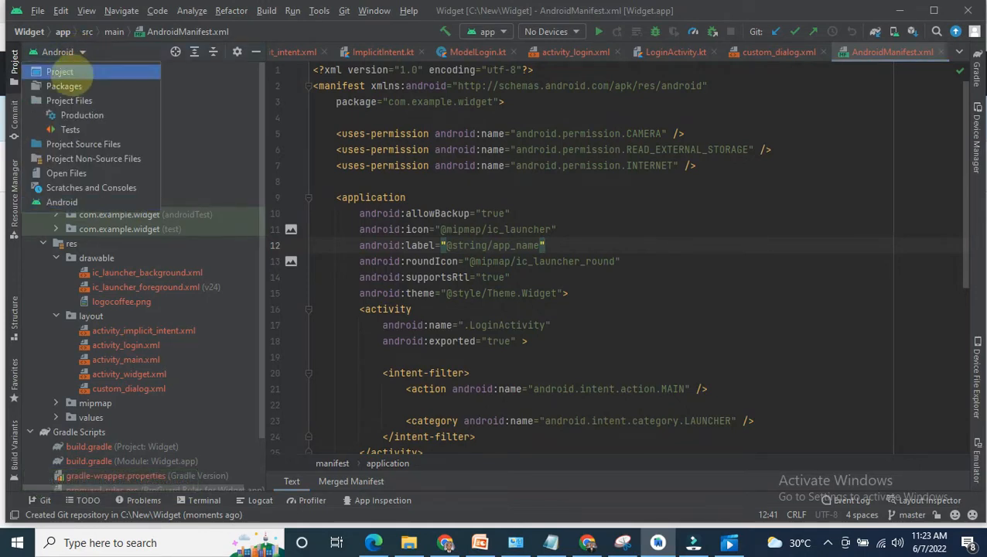
pyautogui.click(69, 69)
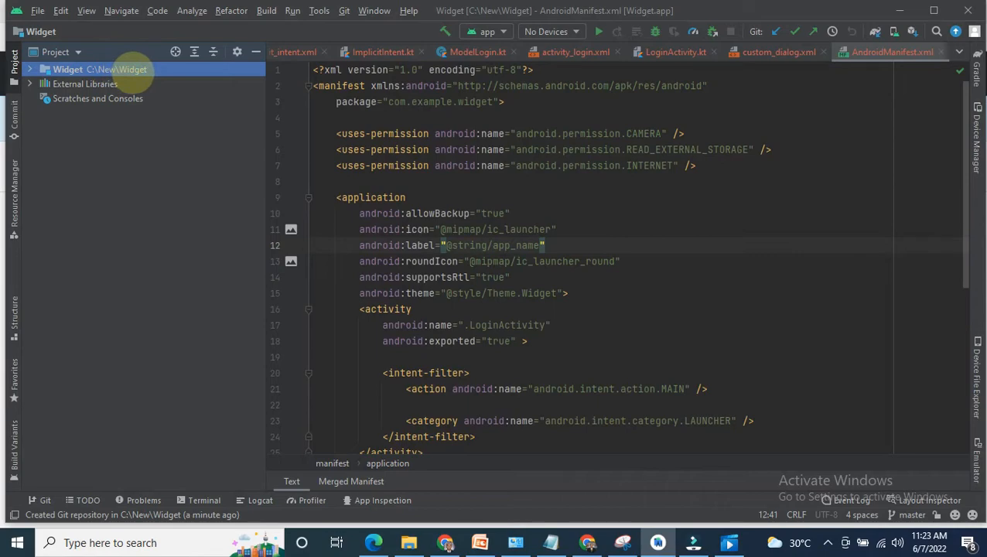
pyautogui.rightClick(133, 69)
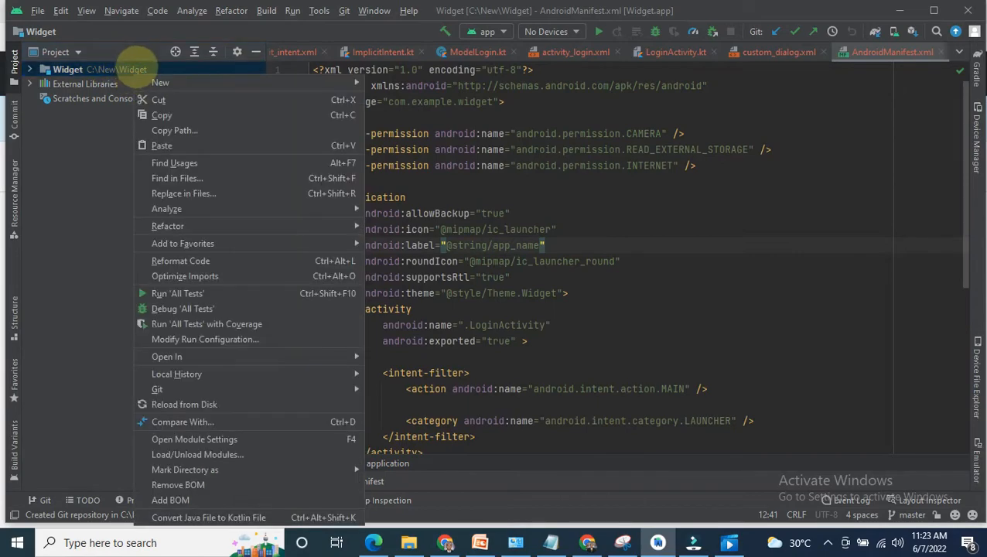
pyautogui.moveTo(199, 375)
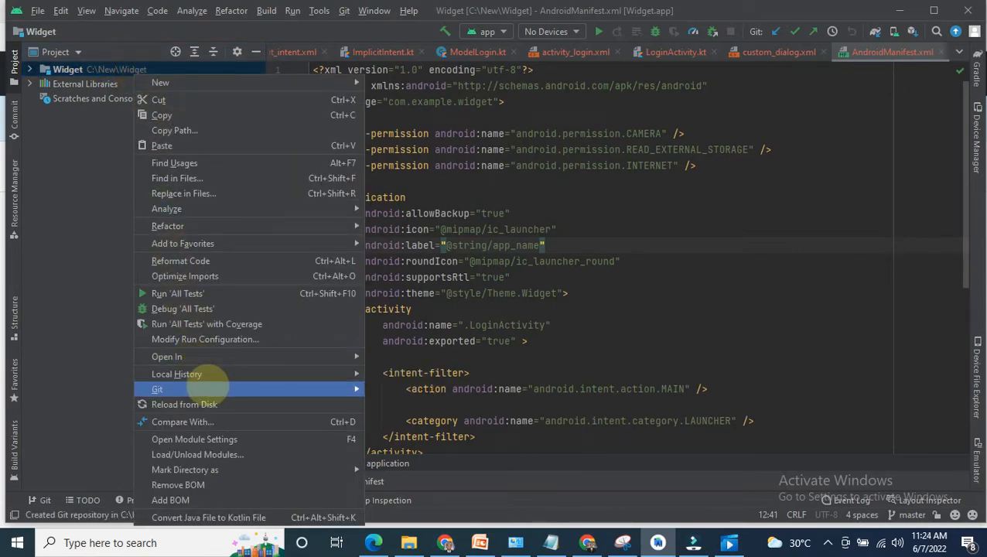
pyautogui.moveTo(352, 389)
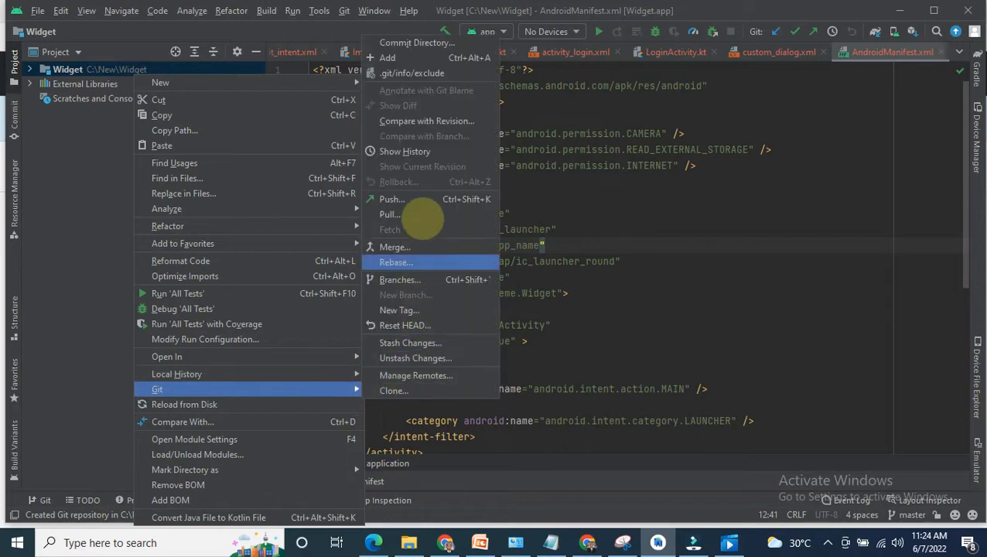
pyautogui.click(427, 56)
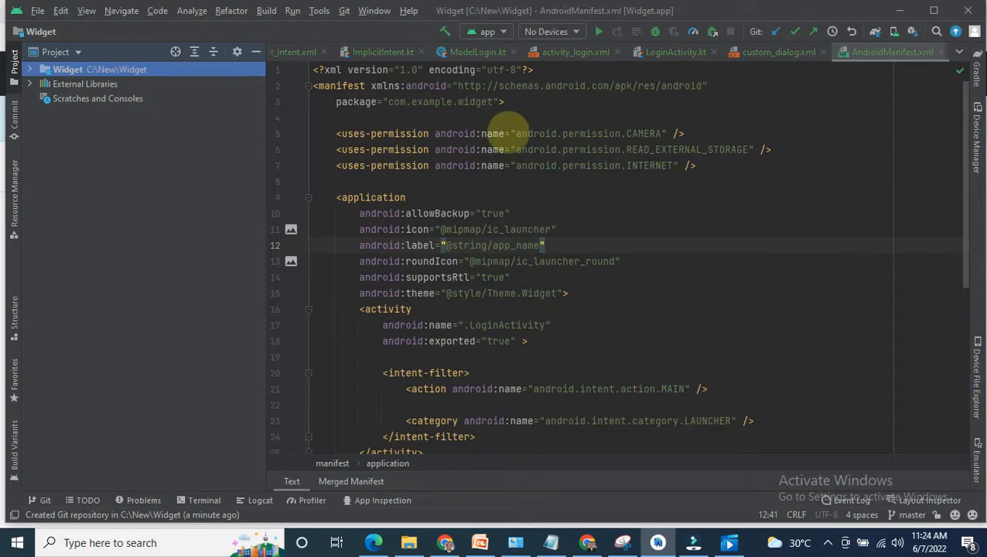
# Step: Commit the Widget directory to master with the message "Widget APP", skipping the review of the code analysis warnings
pyautogui.rightClick(99, 68)
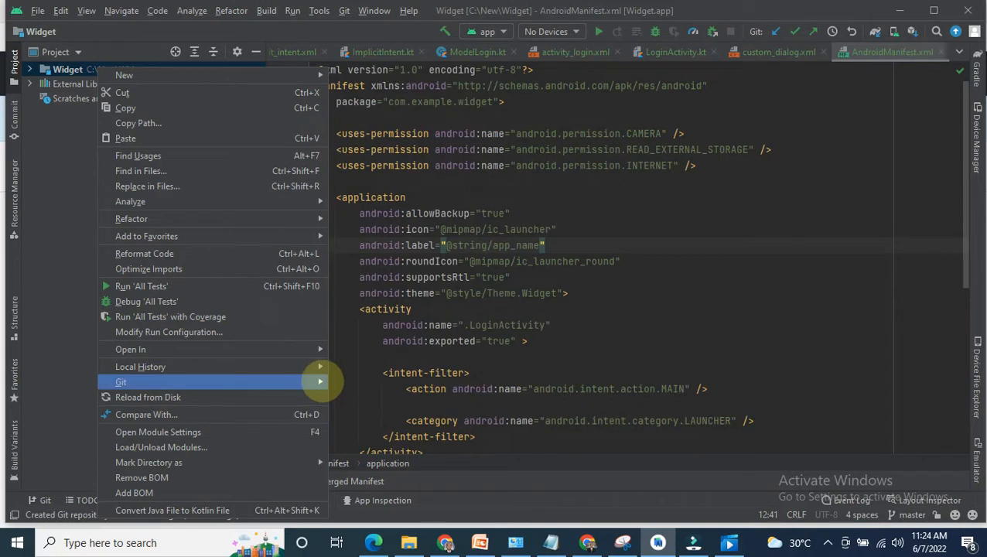
pyautogui.moveTo(321, 381)
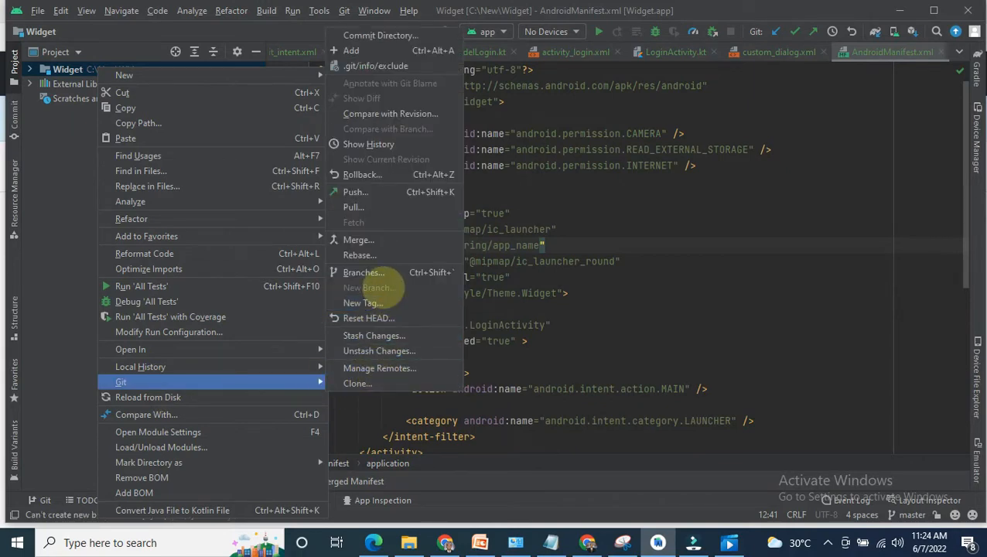
pyautogui.click(393, 37)
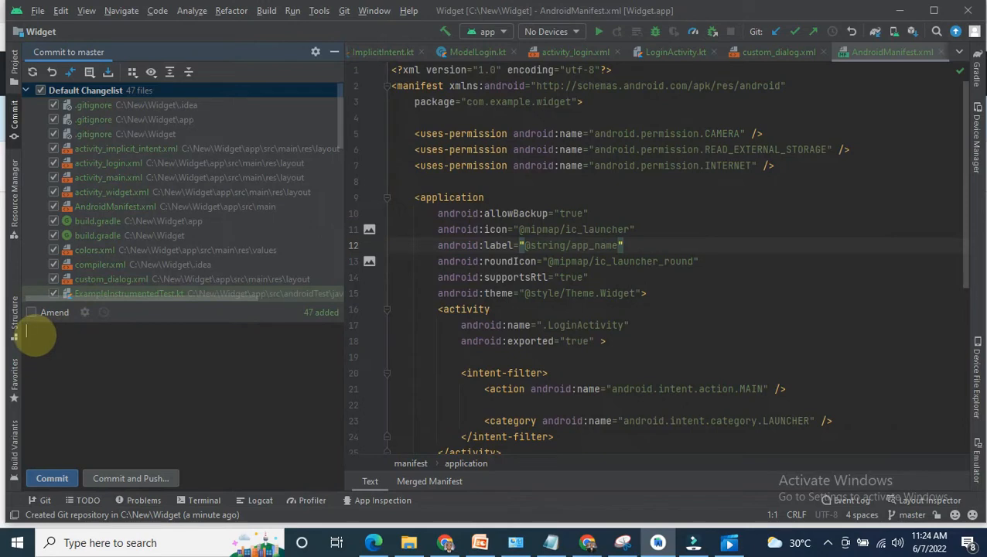
pyautogui.write('Widget APP')
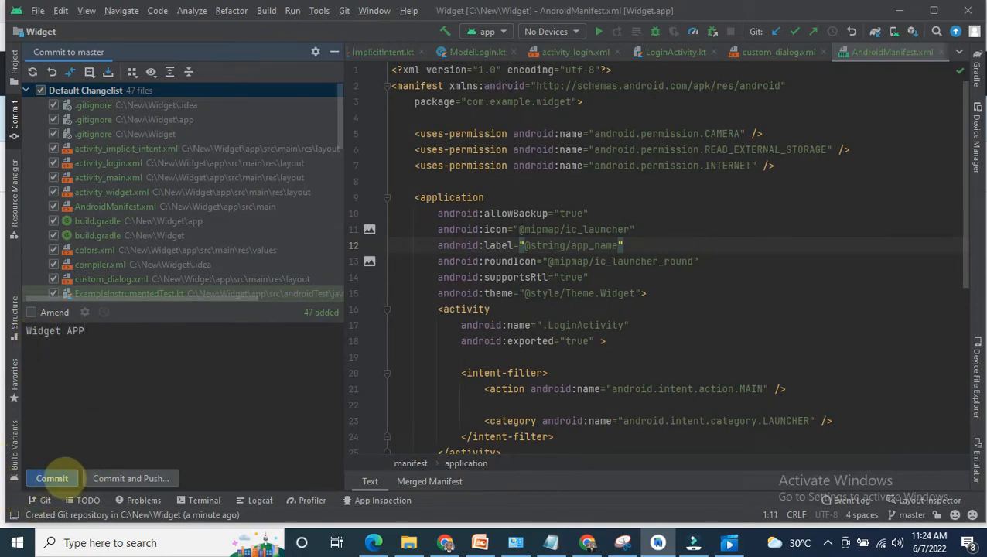
pyautogui.click(52, 478)
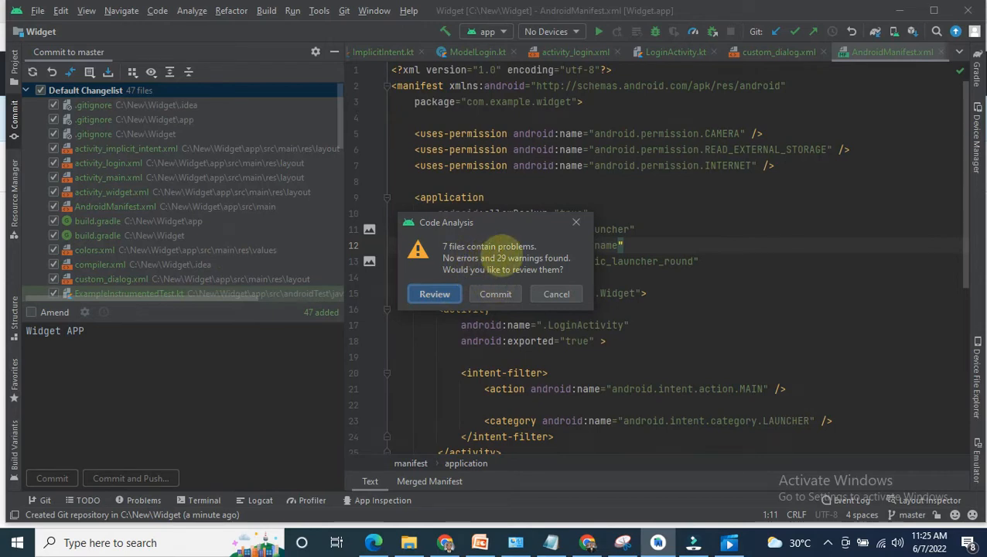
pyautogui.click(495, 294)
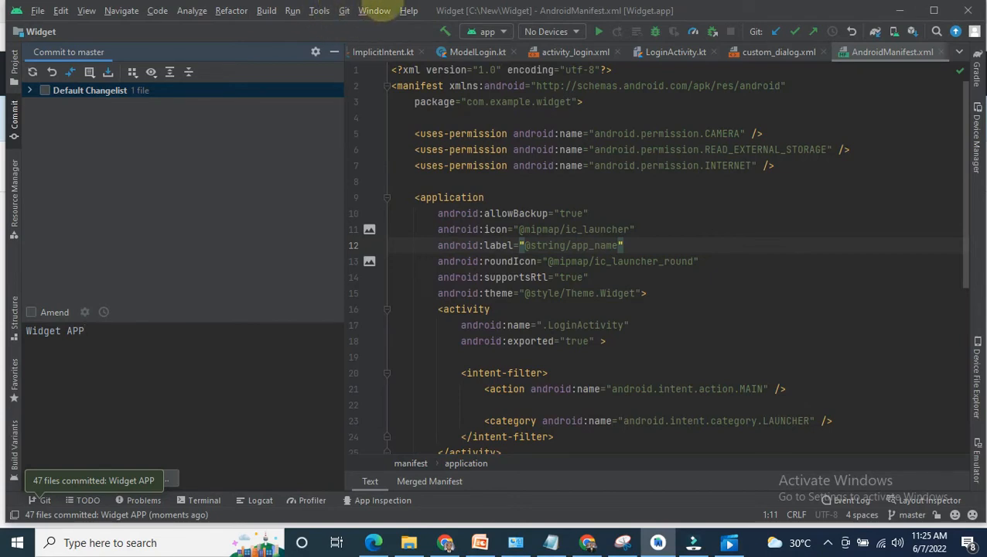
# Step: Start pushing the master branch and open the remote definition for origin, ready for its URL
pyautogui.click(344, 10)
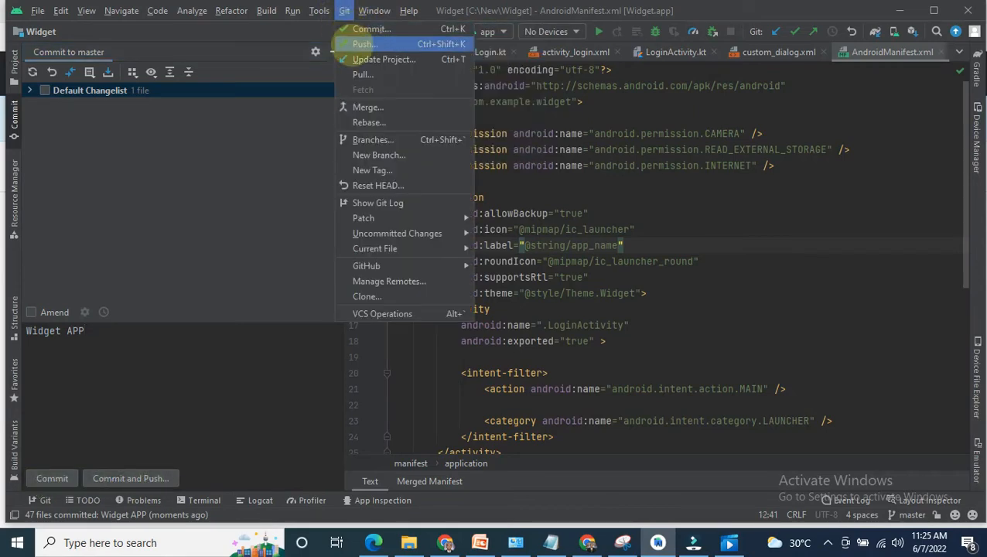
pyautogui.click(360, 44)
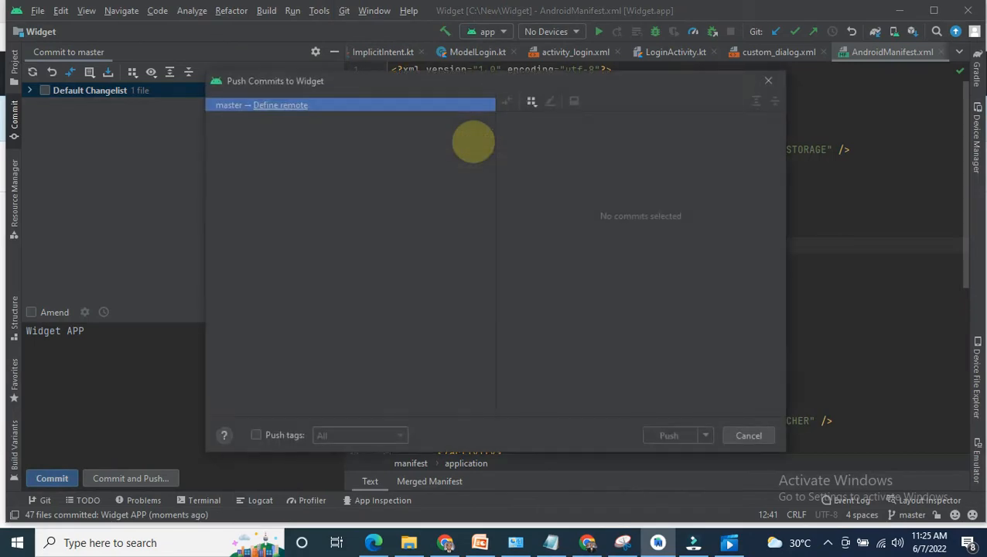
pyautogui.click(364, 104)
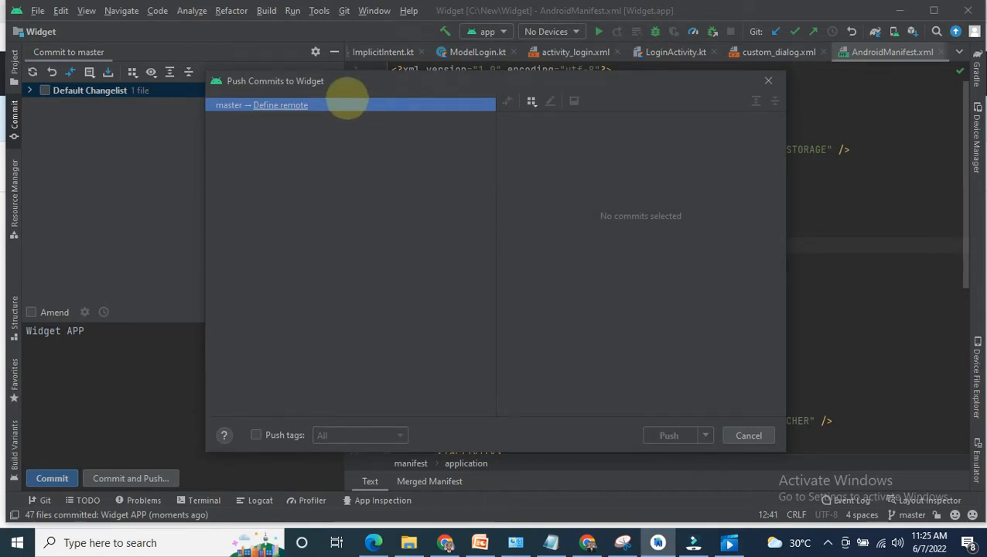
pyautogui.click(280, 105)
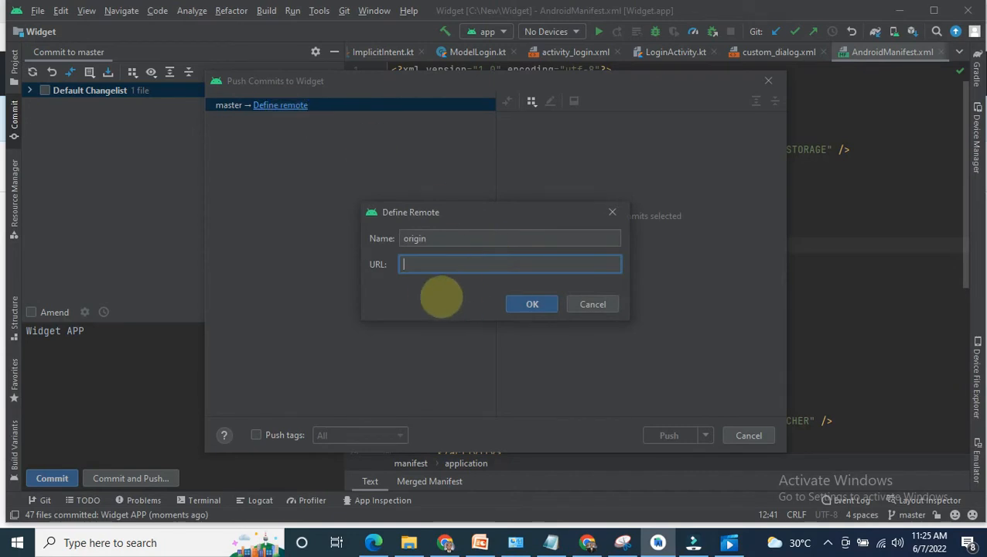
pyautogui.click(430, 264)
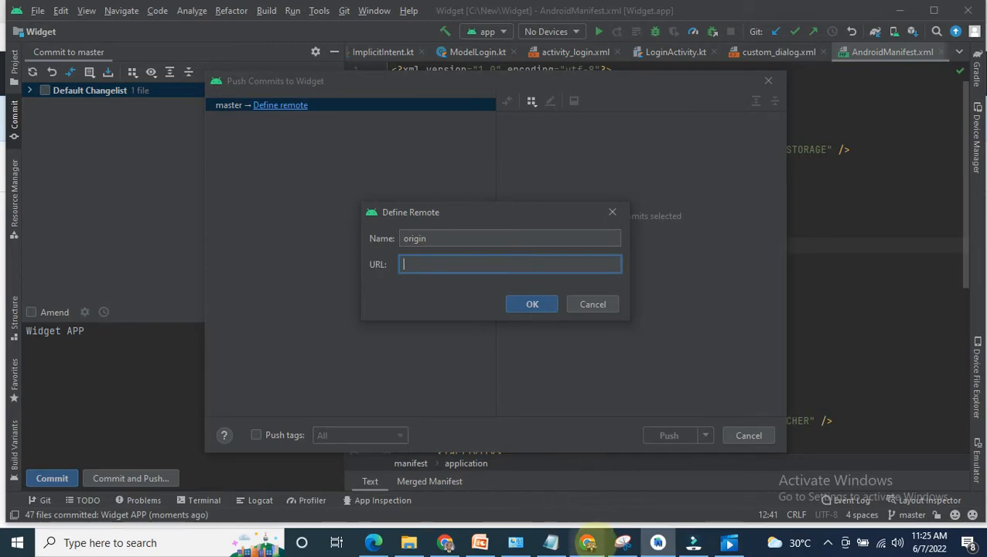
# Step: Switch to the Chrome window with the GitHub pages and bring up the github.com dashboard
pyautogui.moveTo(587, 543)
pyautogui.click(577, 481)
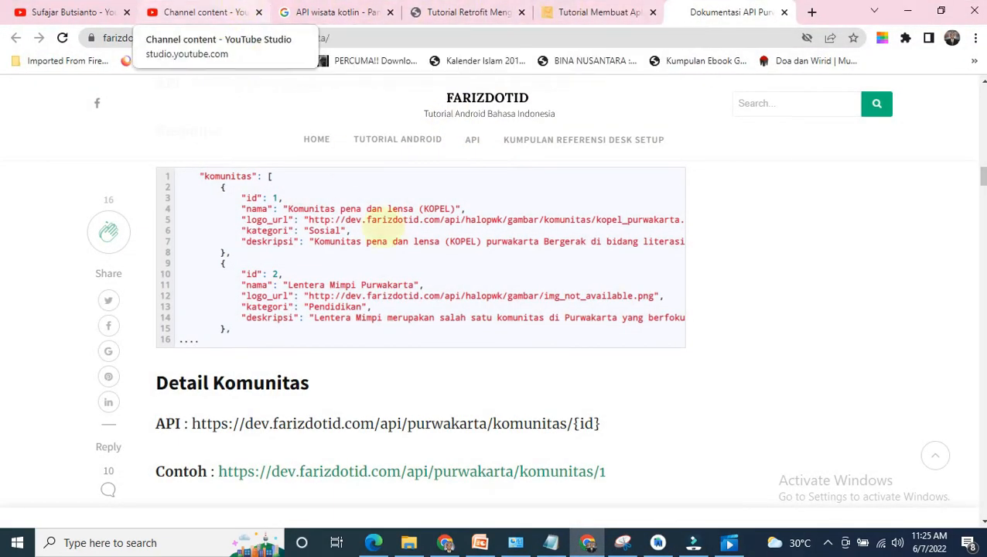
pyautogui.click(445, 543)
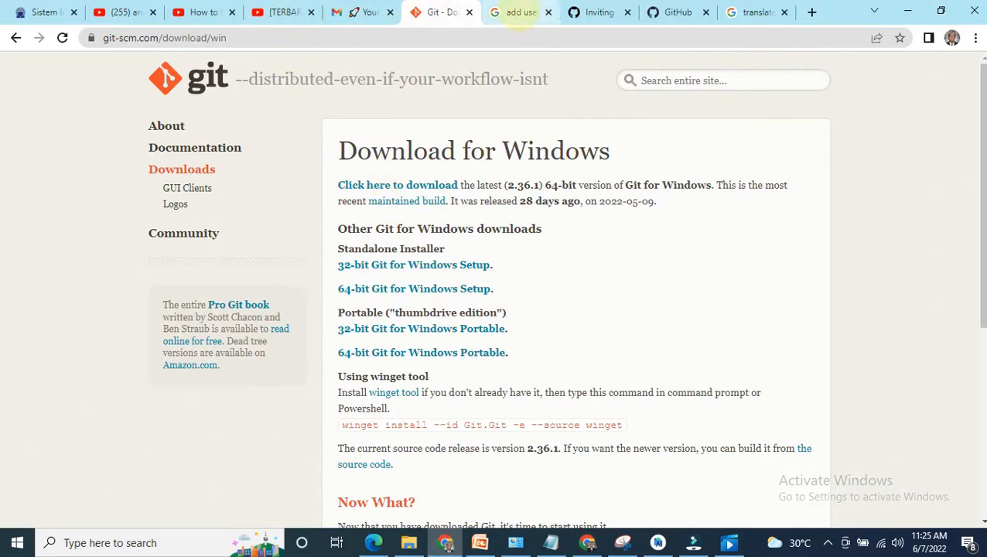
pyautogui.click(615, 12)
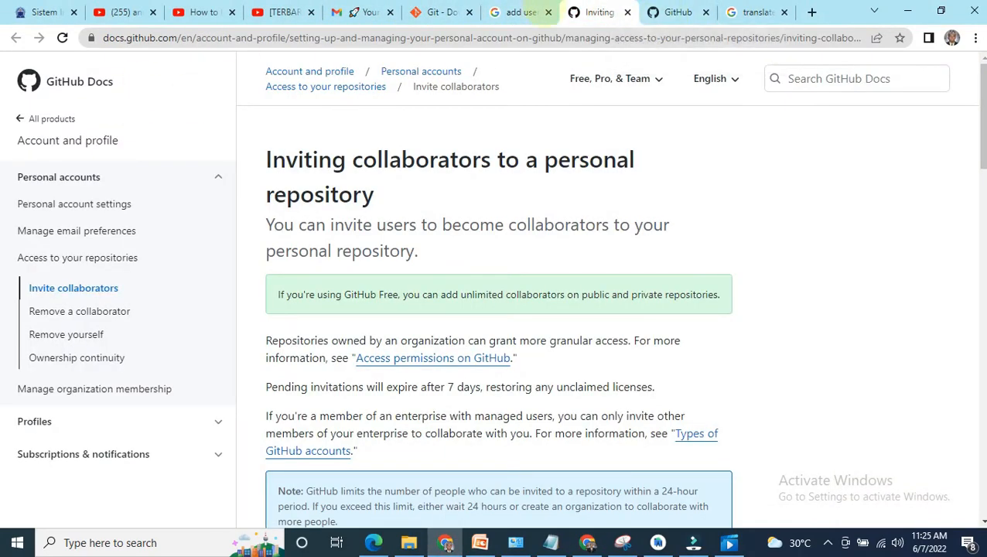
pyautogui.click(672, 12)
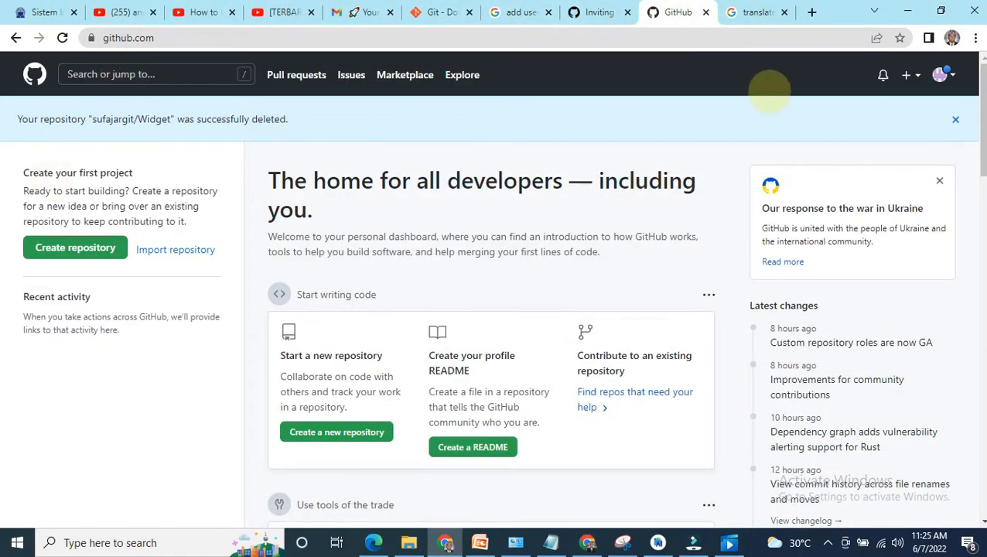
pyautogui.click(942, 75)
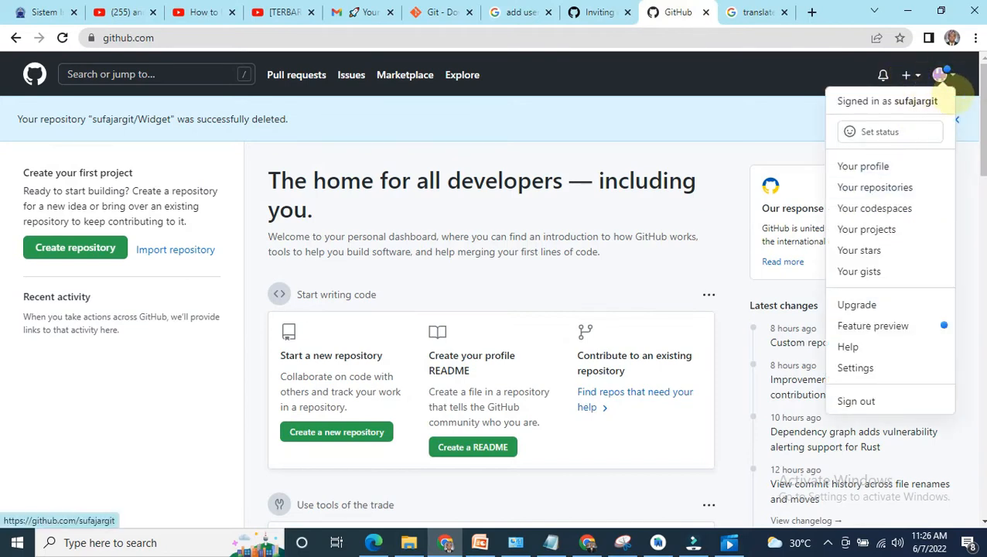
pyautogui.click(940, 75)
pyautogui.click(940, 75)
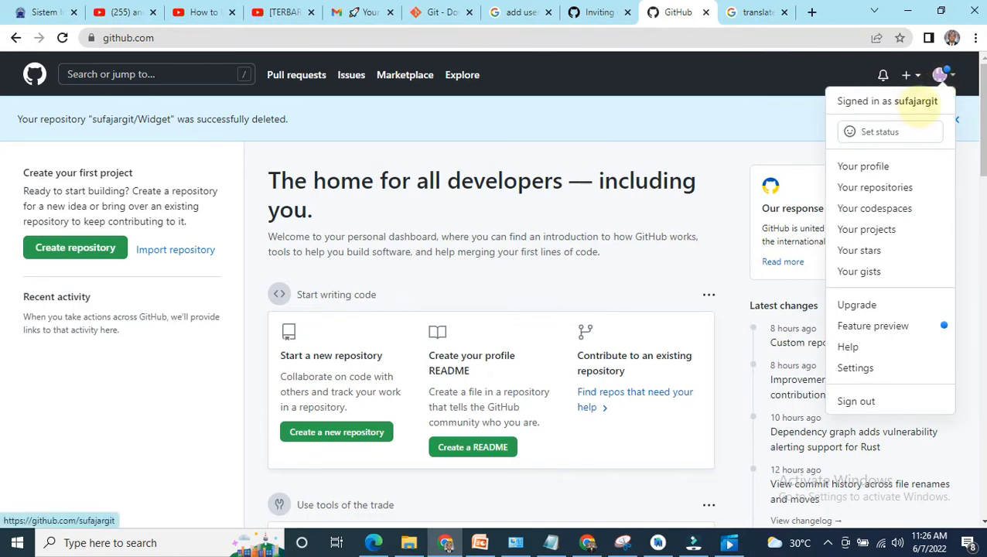
pyautogui.click(83, 375)
# Step: Create a new public GitHub repository named Widget, without a README, .gitignore or license
pyautogui.click(80, 249)
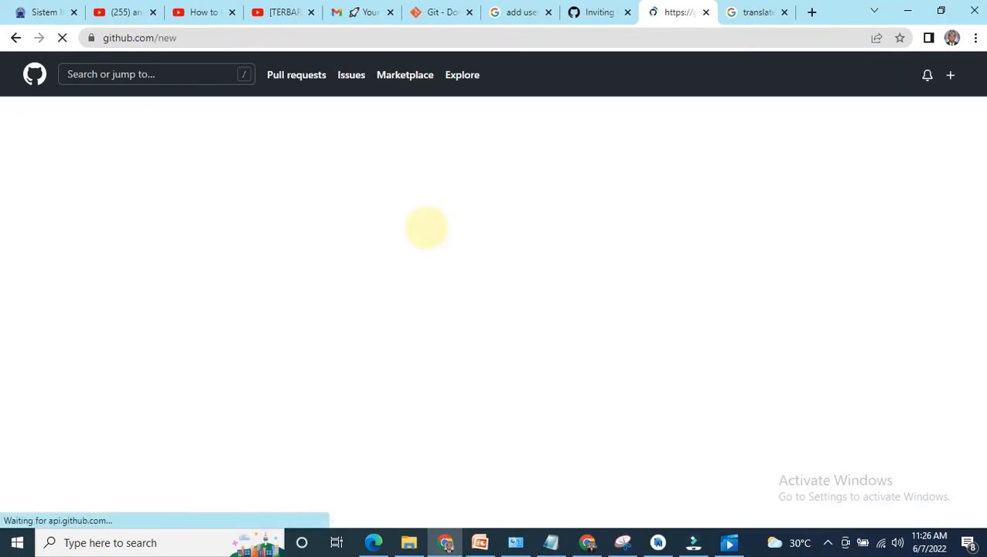
pyautogui.click(364, 242)
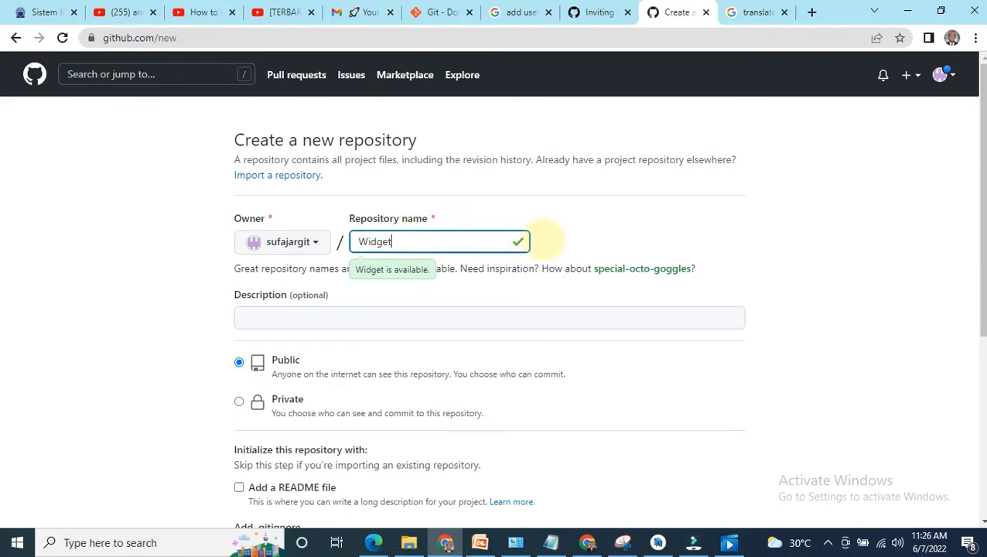
pyautogui.scroll(-2, 546, 242)
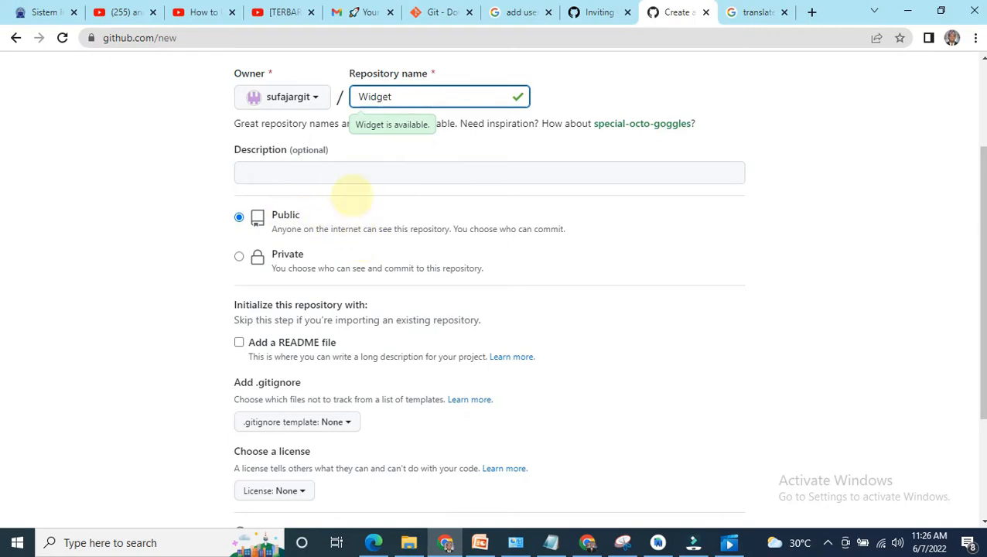
pyautogui.scroll(-2, 338, 255)
pyautogui.scroll(-1, 338, 256)
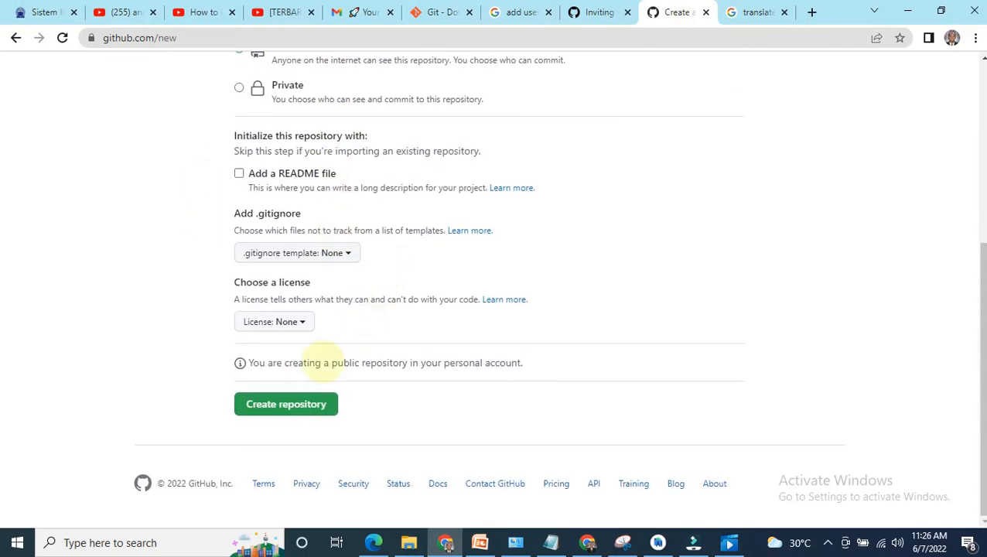
pyautogui.click(286, 404)
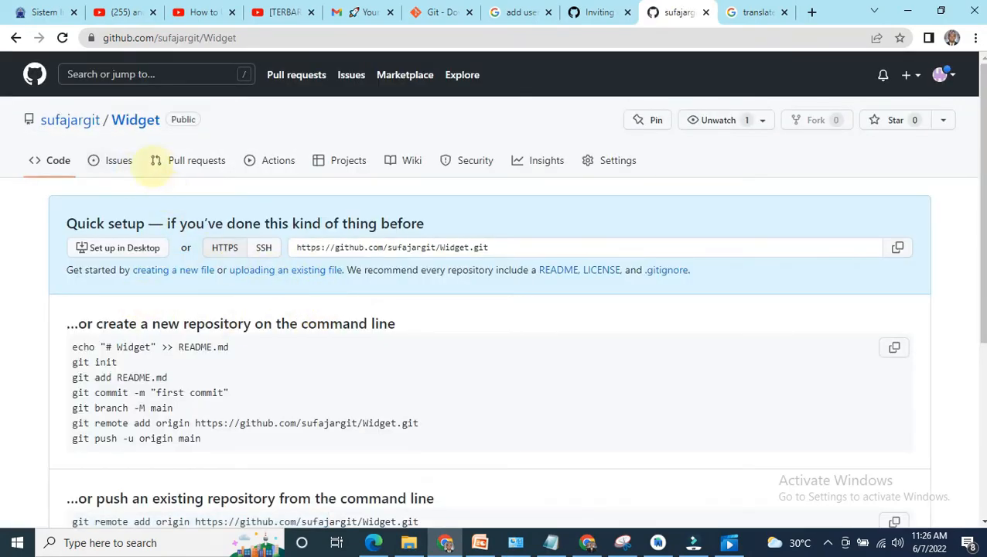
# Step: Copy the new repository's web address and, back in Android Studio, set it as the URL of the origin remote
pyautogui.scroll(-4, 509, 377)
pyautogui.scroll(4, 507, 374)
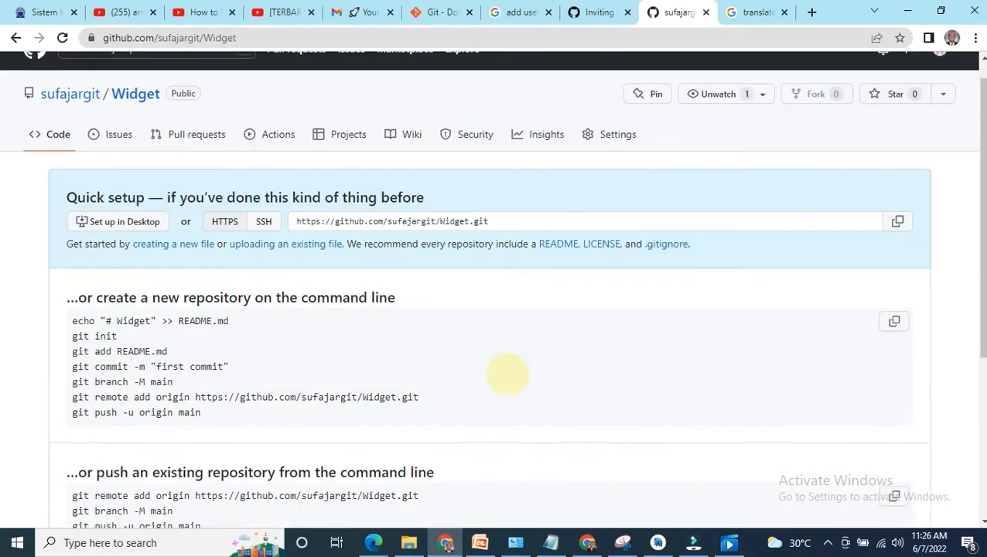
pyautogui.click(240, 37)
pyautogui.moveTo(267, 37); pyautogui.dragTo(101, 43)
pyautogui.hotkey('ctrl', 'c')
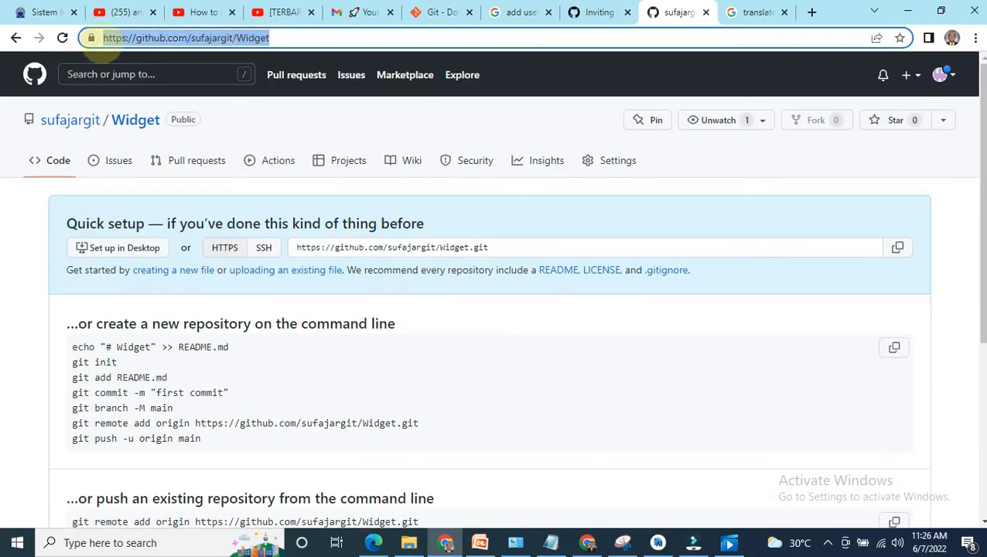
pyautogui.click(657, 540)
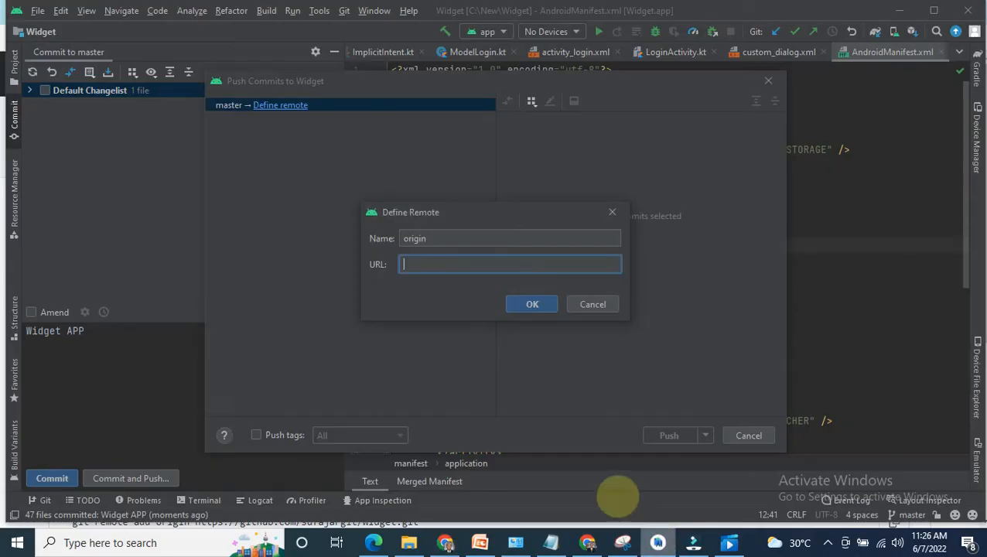
pyautogui.hotkey('ctrl', 'v')
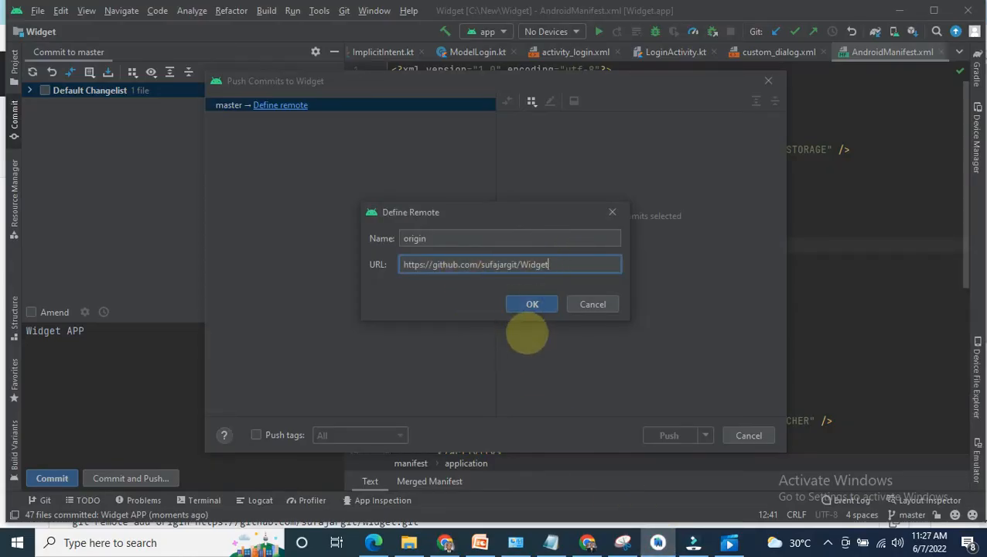
pyautogui.click(533, 304)
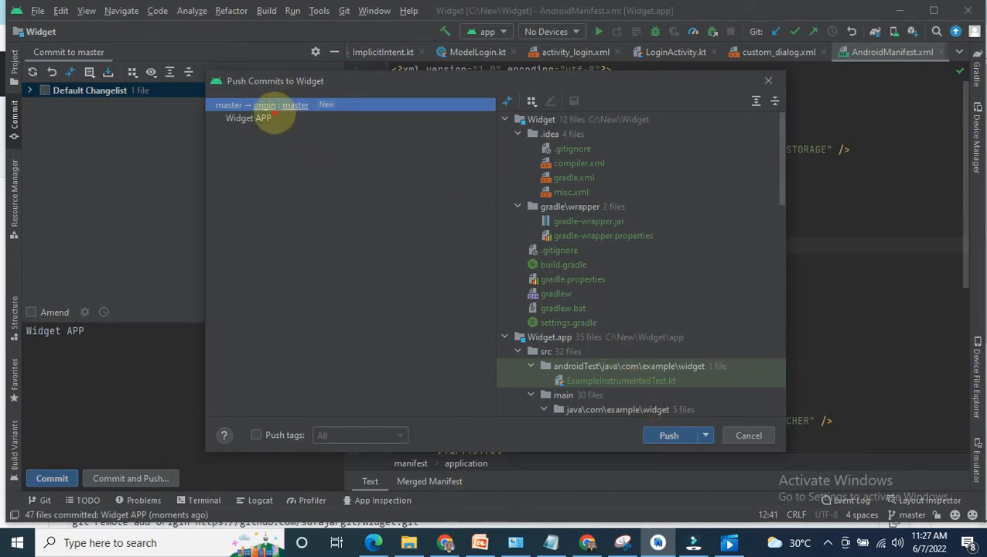
# Step: Push the Widget APP commit from master to origin's master branch and hide the commit view
pyautogui.click(310, 118)
pyautogui.click(310, 106)
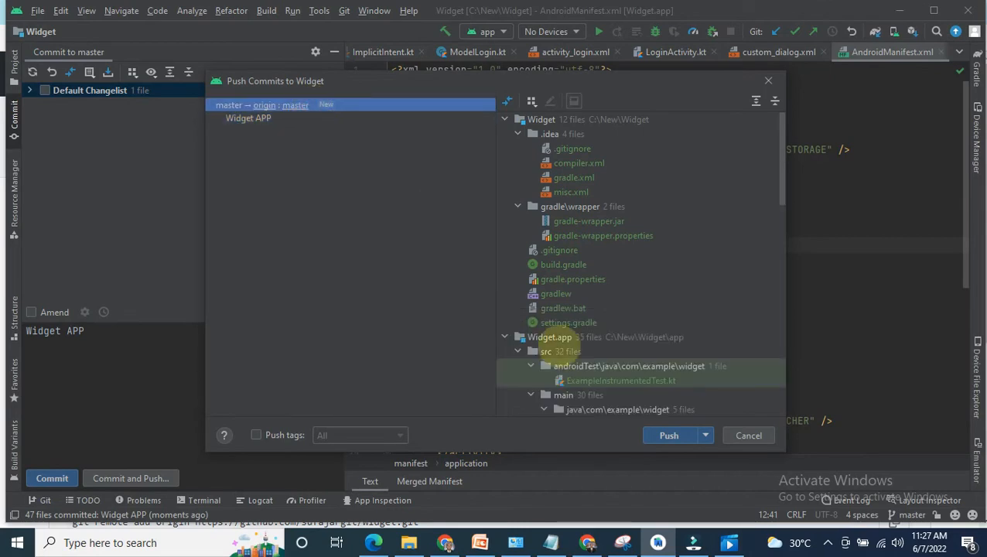
pyautogui.click(669, 436)
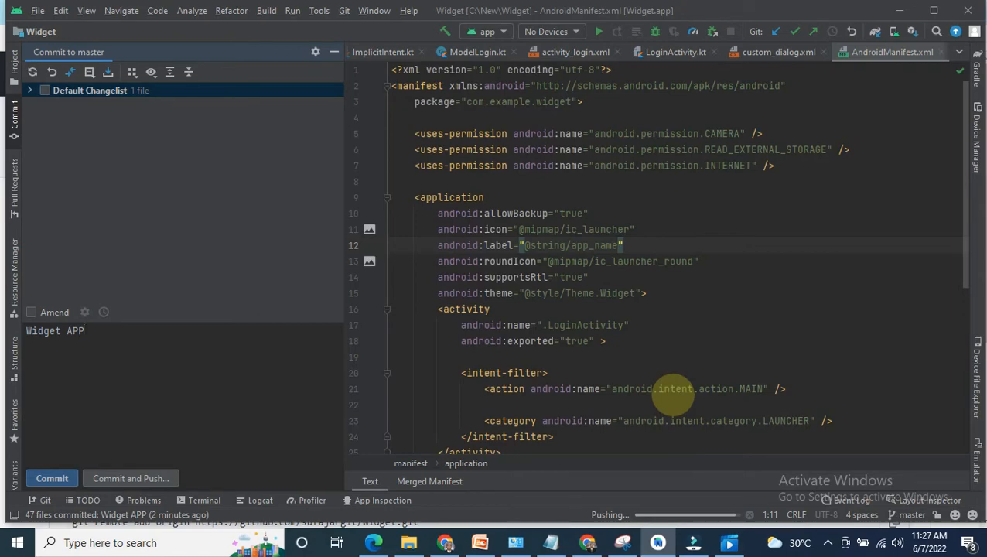
pyautogui.click(334, 52)
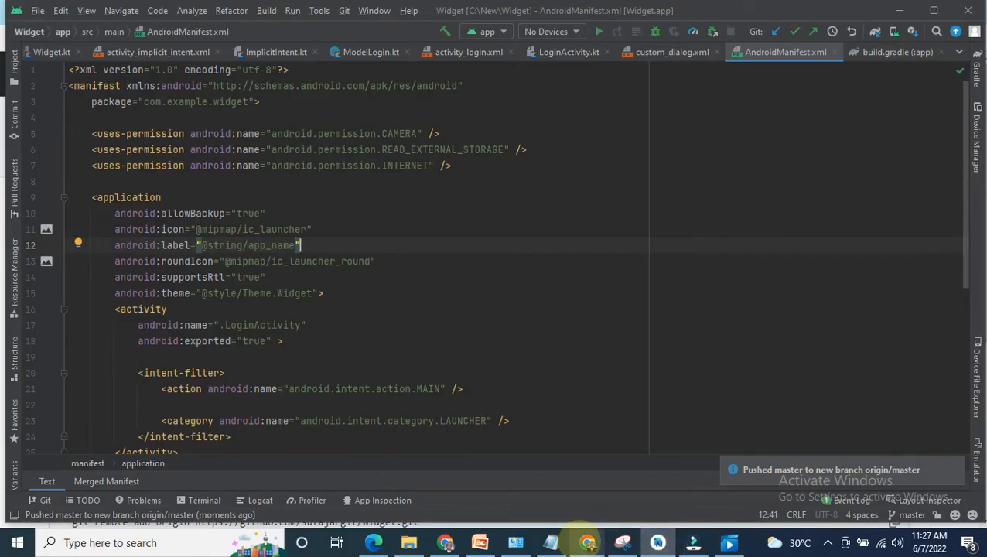
# Step: Switch to the Chrome window with GitHub and reload the Widget repository page to check the pushed files
pyautogui.click(587, 542)
pyautogui.click(445, 542)
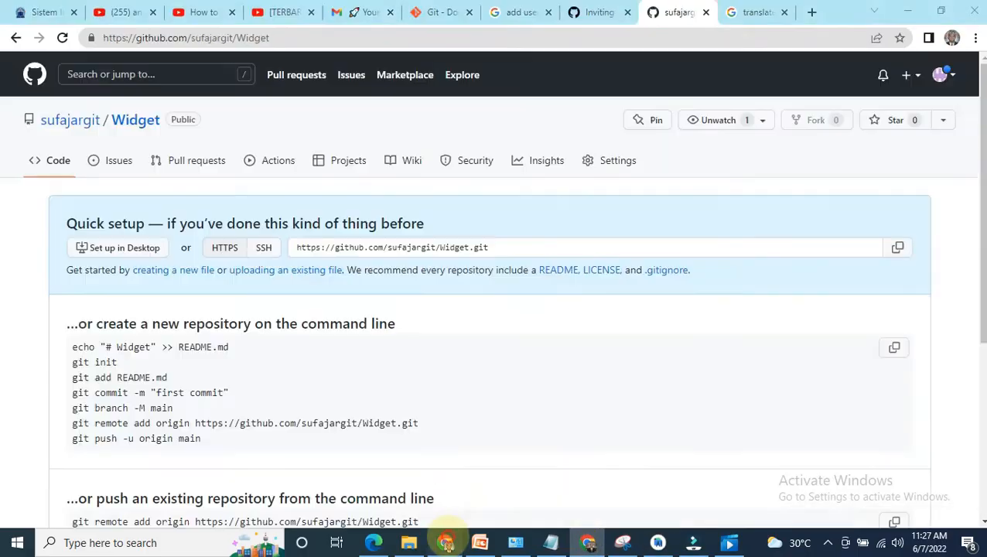
pyautogui.click(319, 38)
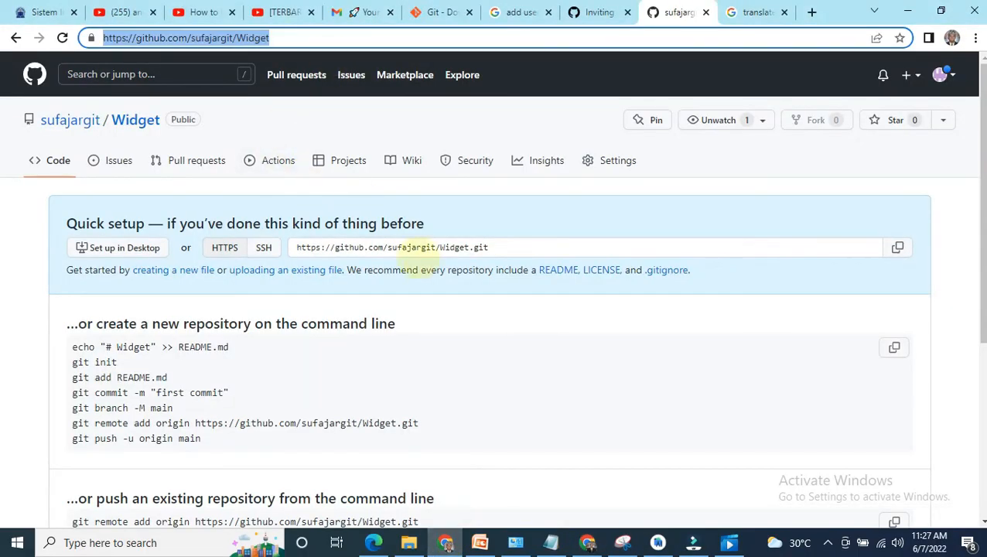
pyautogui.click(312, 46)
pyautogui.press('Return')
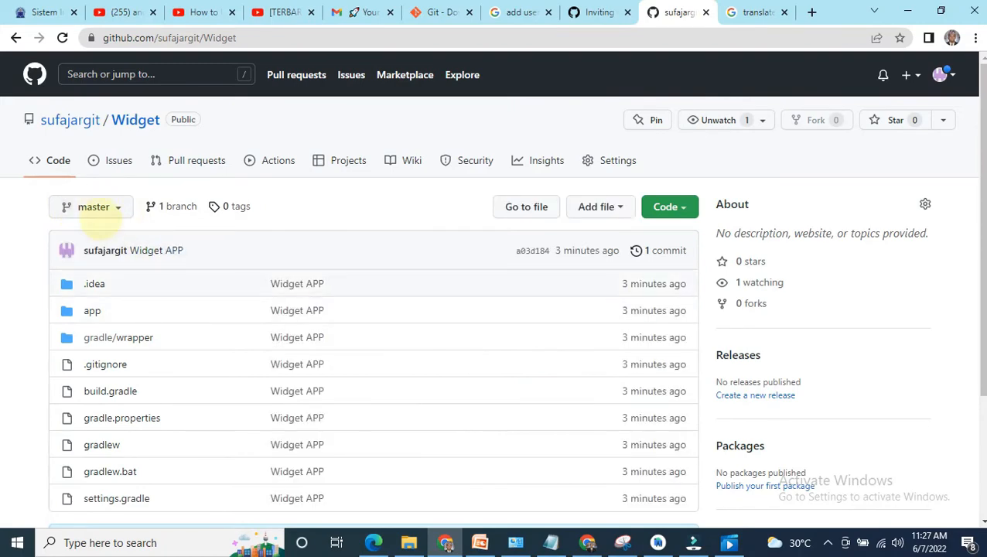
pyautogui.scroll(-1, 128, 248)
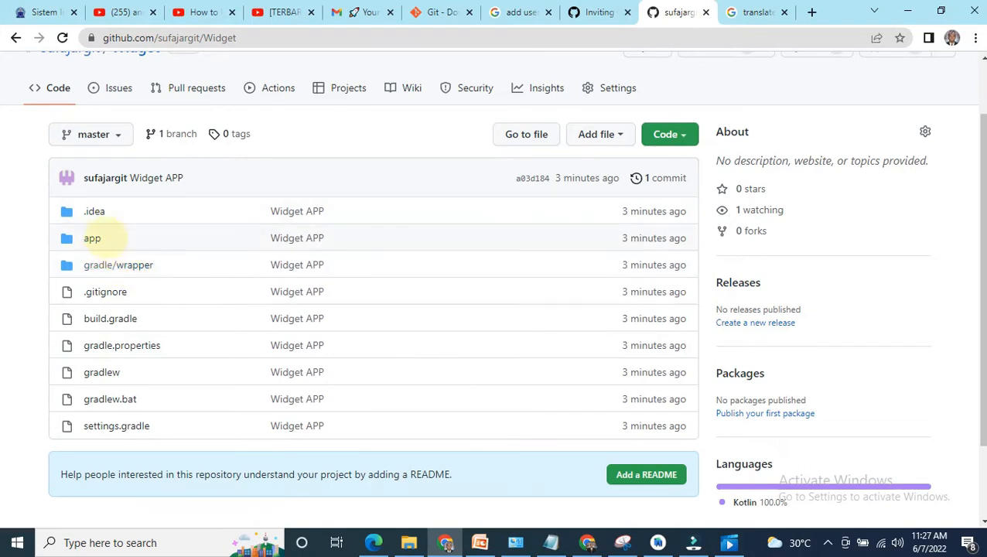
# Step: Browse the repository down to the app/src/main/java/com/example/widget folder and look over its Kotlin files
pyautogui.click(92, 238)
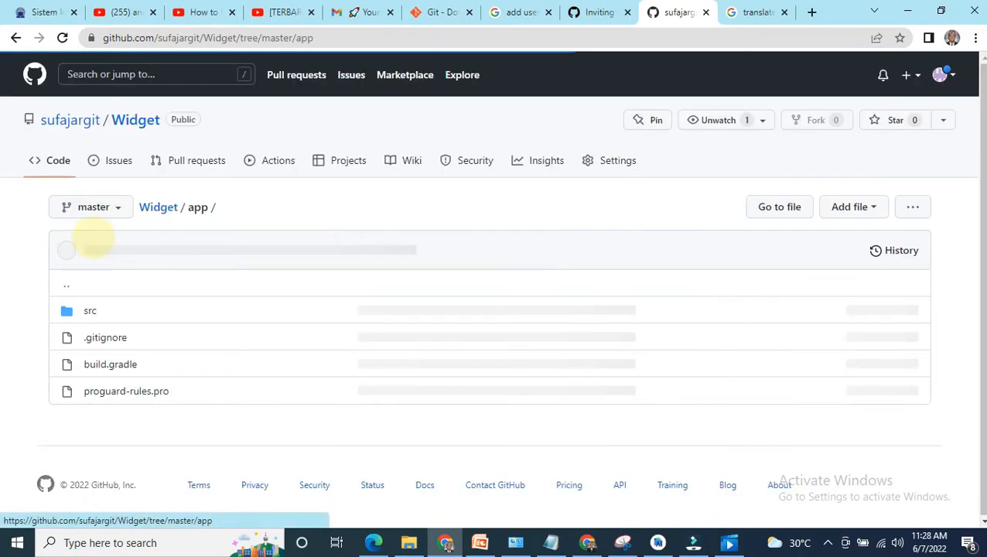
pyautogui.click(88, 311)
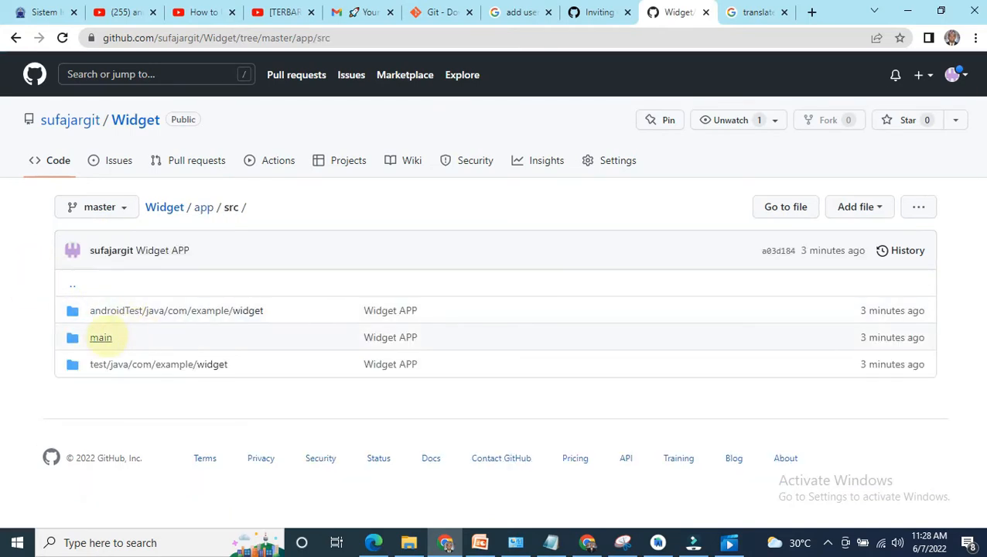
pyautogui.click(101, 338)
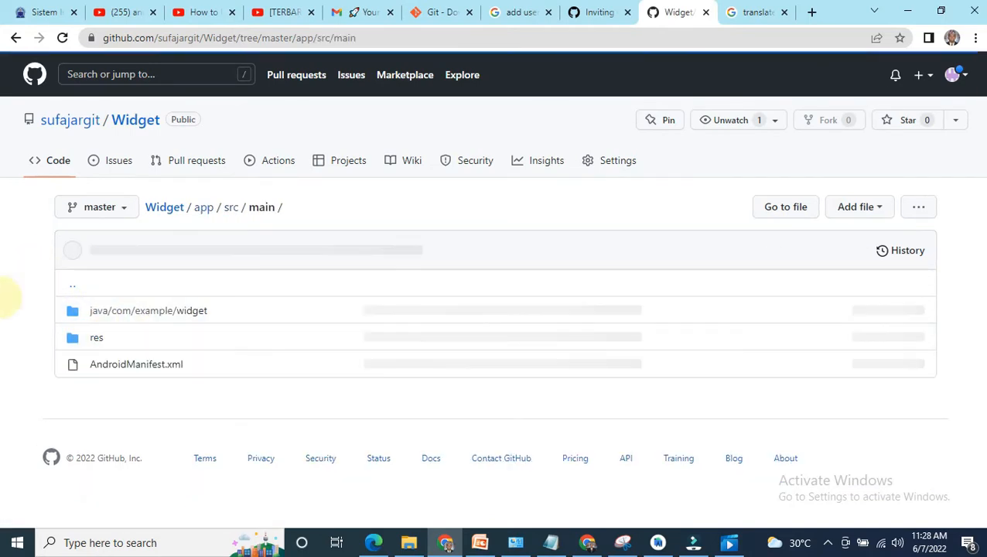
pyautogui.click(157, 310)
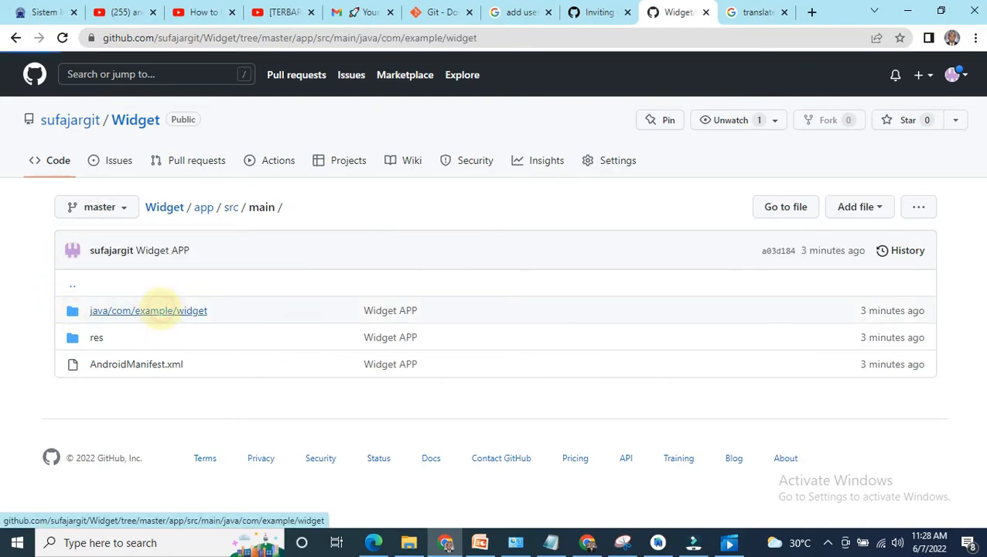
pyautogui.scroll(-1, 158, 318)
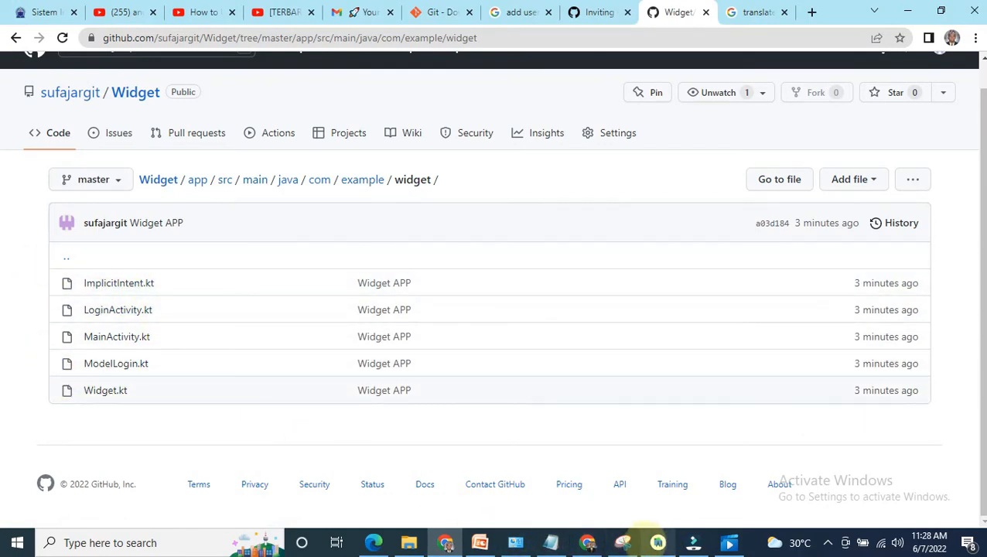
# Step: Switch to Android Studio and show the project tree in the Android view to compare its source files
pyautogui.click(657, 542)
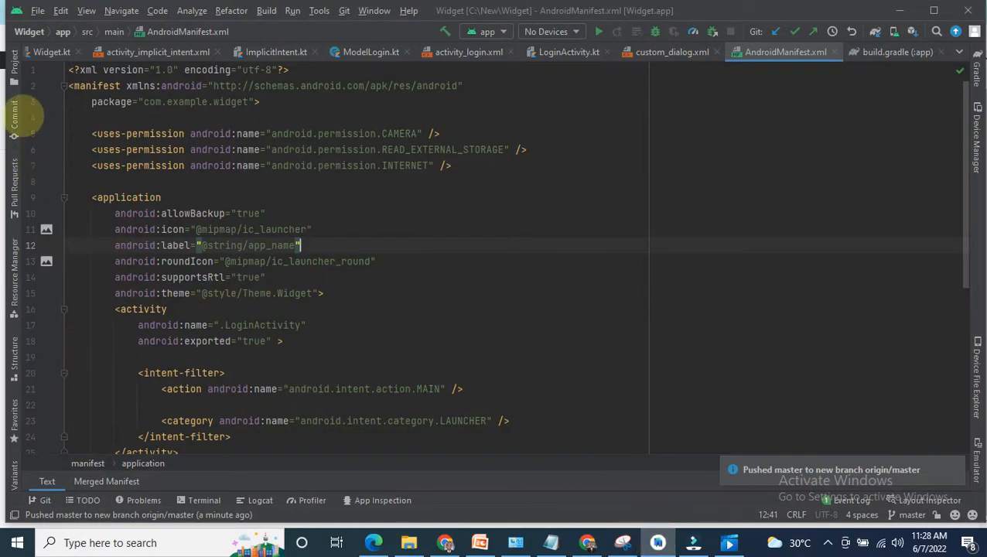
pyautogui.click(14, 68)
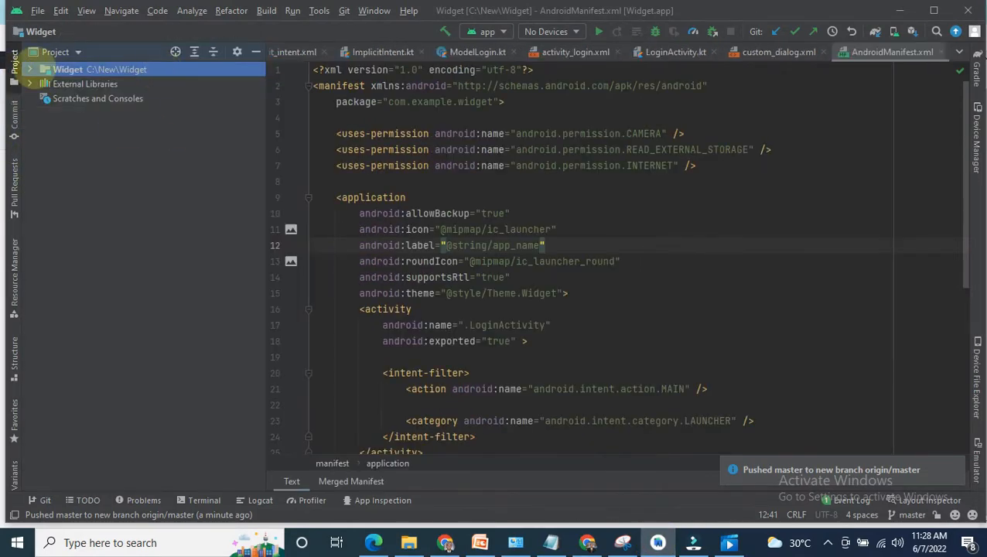
pyautogui.click(55, 51)
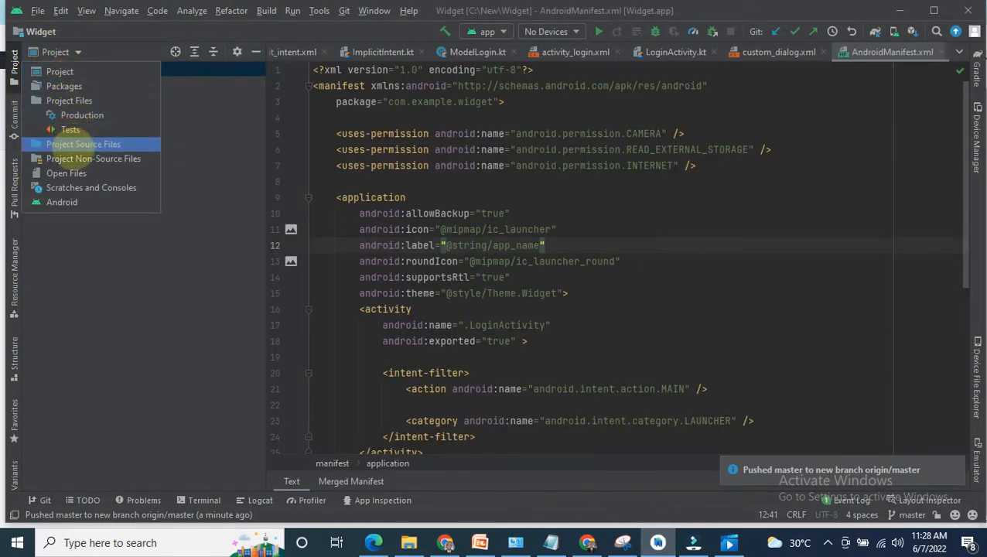
pyautogui.click(64, 203)
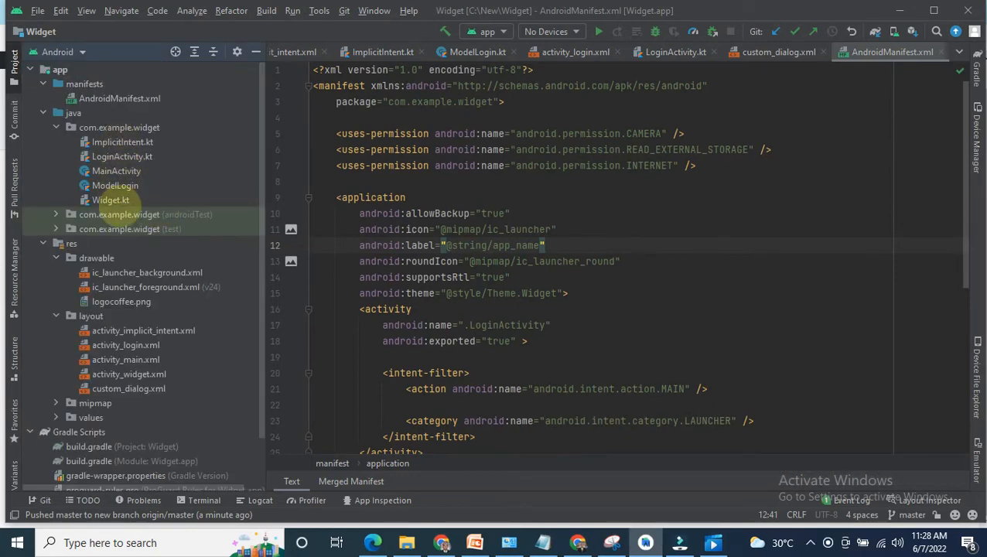
# Step: Return to the GitHub window in Chrome and read through the code of ImplicitIntent.kt
pyautogui.click(578, 542)
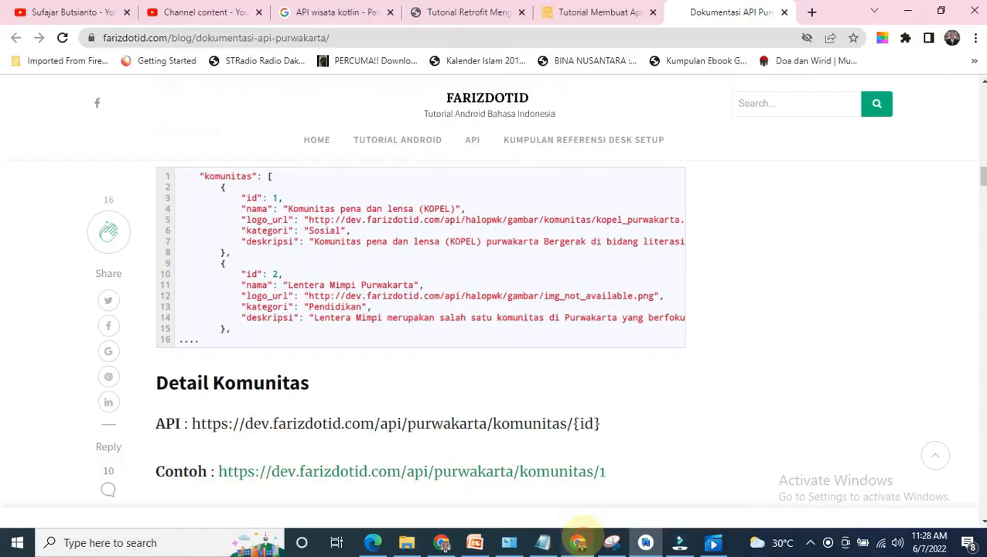
pyautogui.click(442, 542)
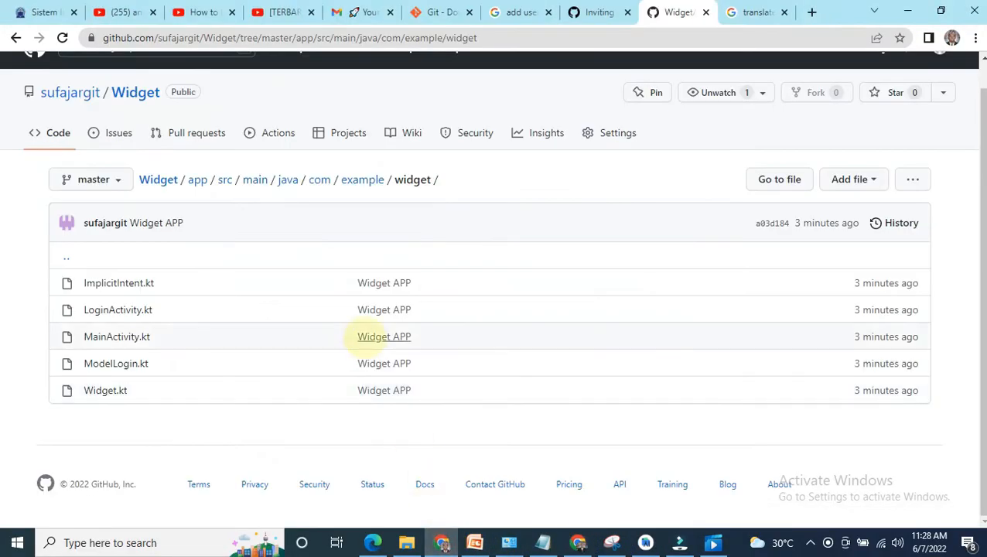
pyautogui.click(104, 284)
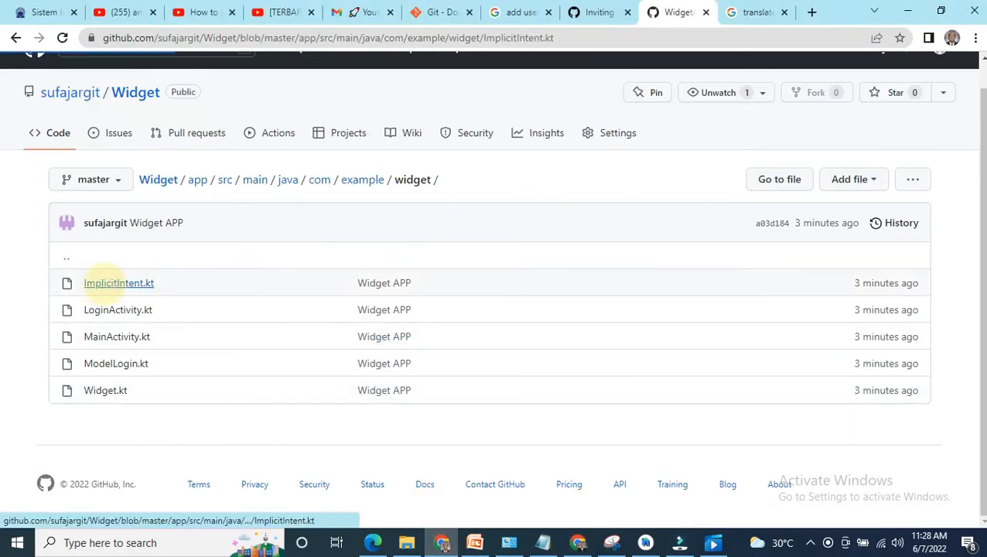
pyautogui.scroll(-7, 363, 329)
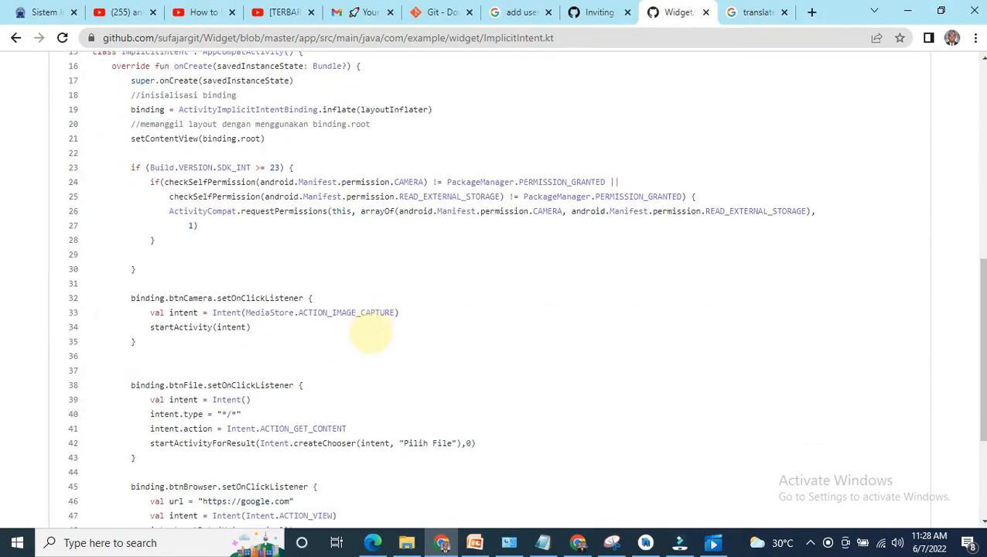
pyautogui.scroll(-5, 371, 332)
pyautogui.scroll(15, 375, 334)
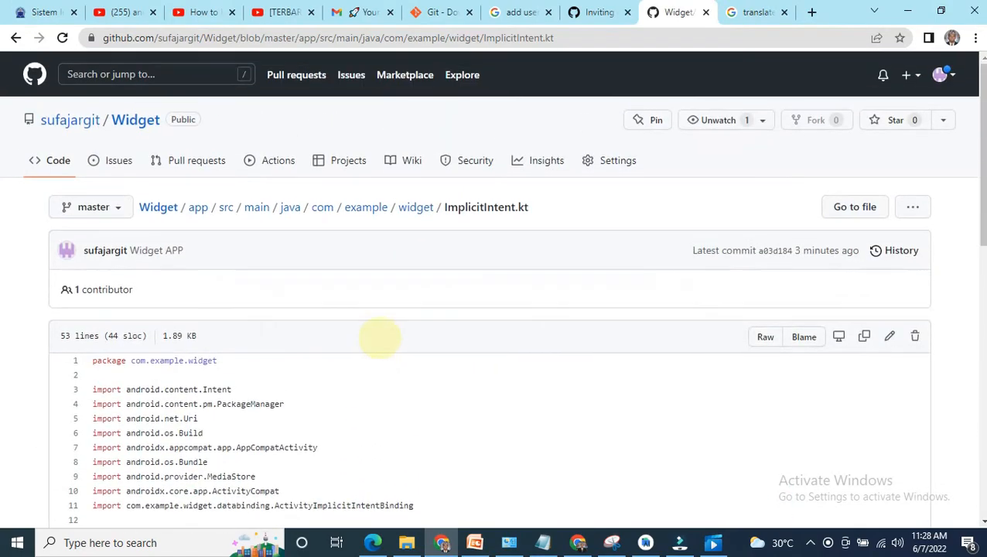
pyautogui.scroll(-4, 180, 260)
pyautogui.scroll(4, 154, 224)
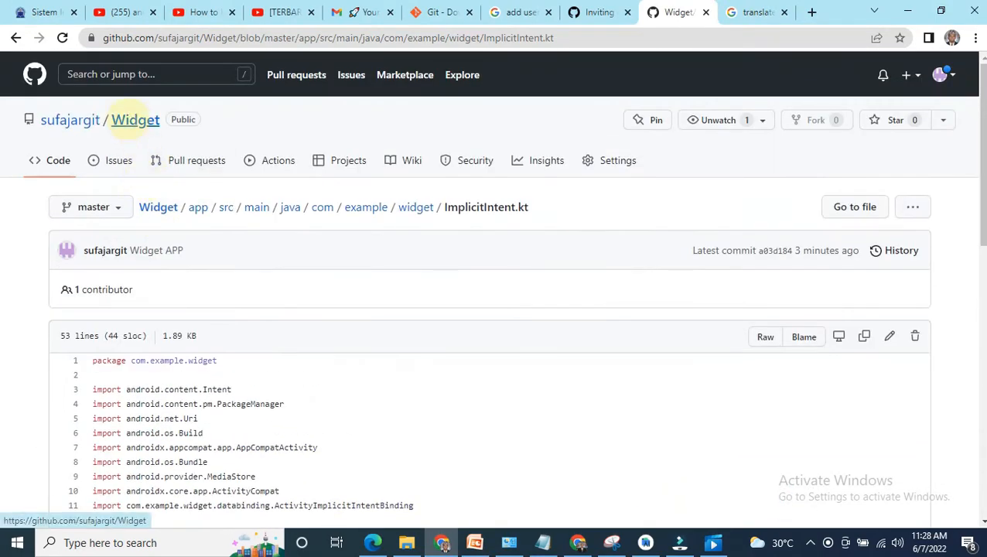
# Step: Go to the account's profile page, open the Widget repository from there and show its clone and download options
pyautogui.click(135, 120)
pyautogui.click(70, 120)
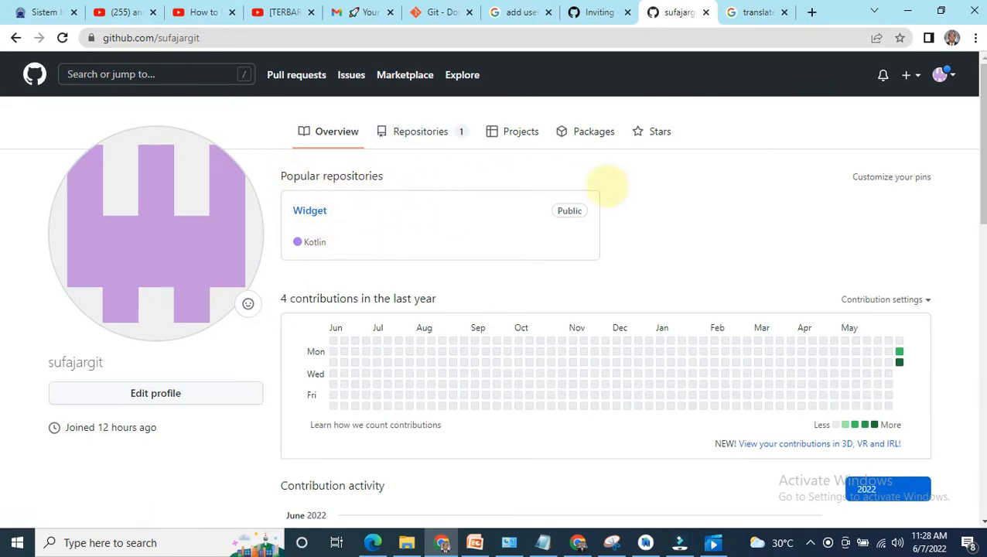
pyautogui.click(309, 210)
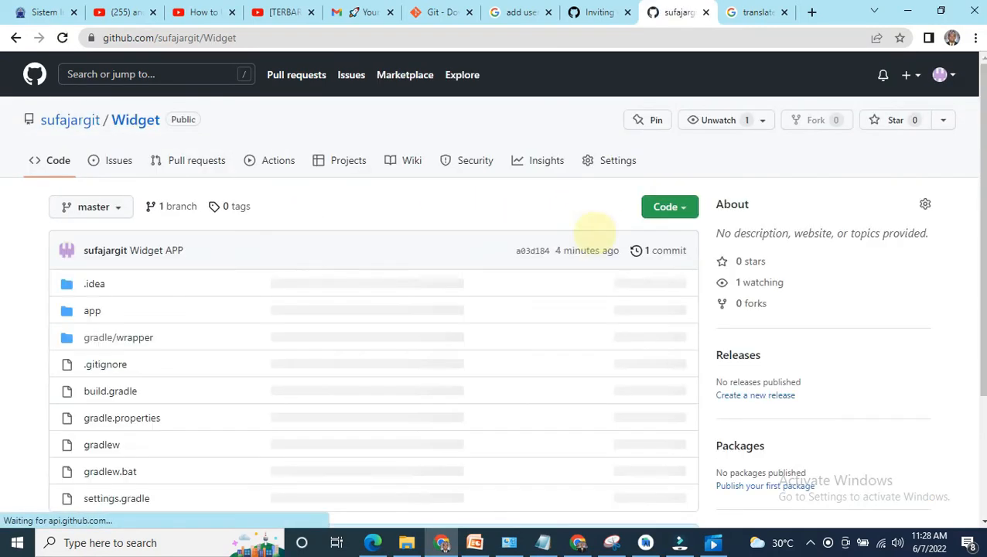
pyautogui.click(680, 203)
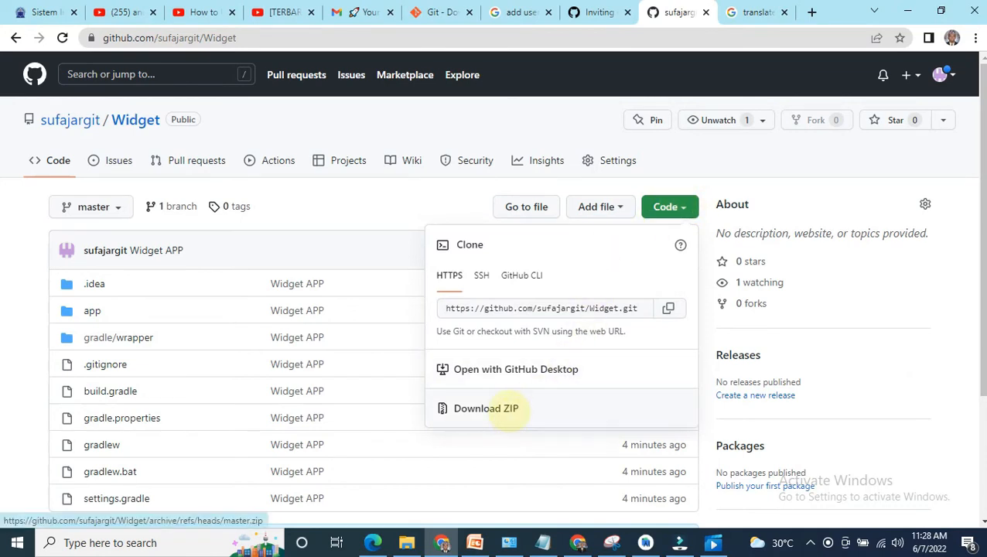
# Step: Download the Widget repository as a ZIP archive and dismiss the download notice and the clone options
pyautogui.click(508, 410)
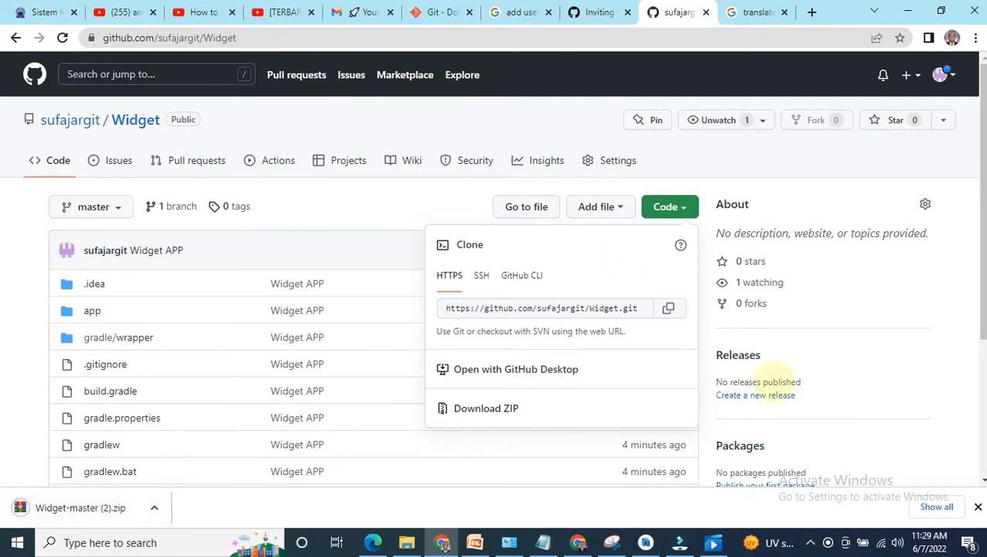
pyautogui.click(977, 506)
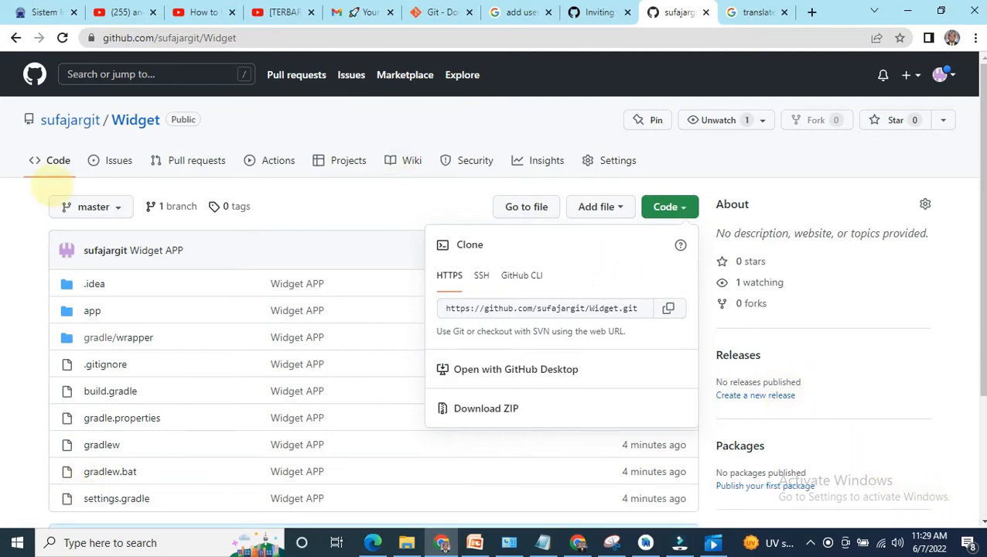
pyautogui.click(497, 122)
# Step: From the account's profile page, create a new private repository named Tes without a README, .gitignore or license
pyautogui.click(85, 118)
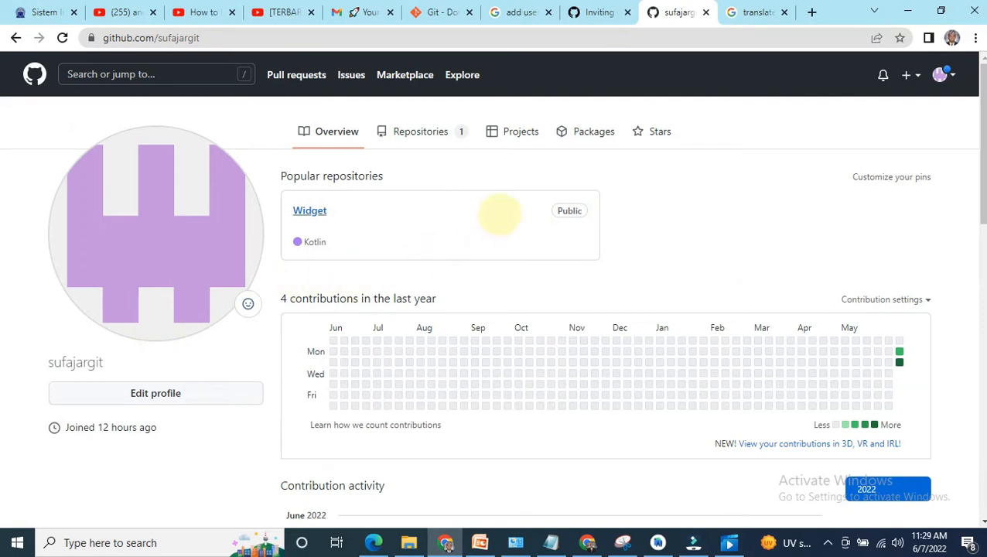
pyautogui.click(908, 75)
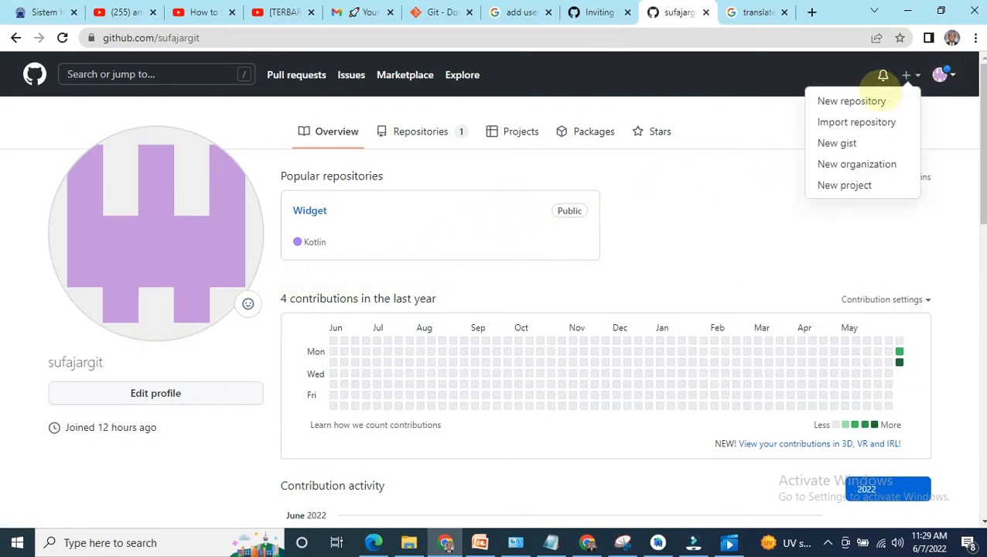
pyautogui.click(871, 100)
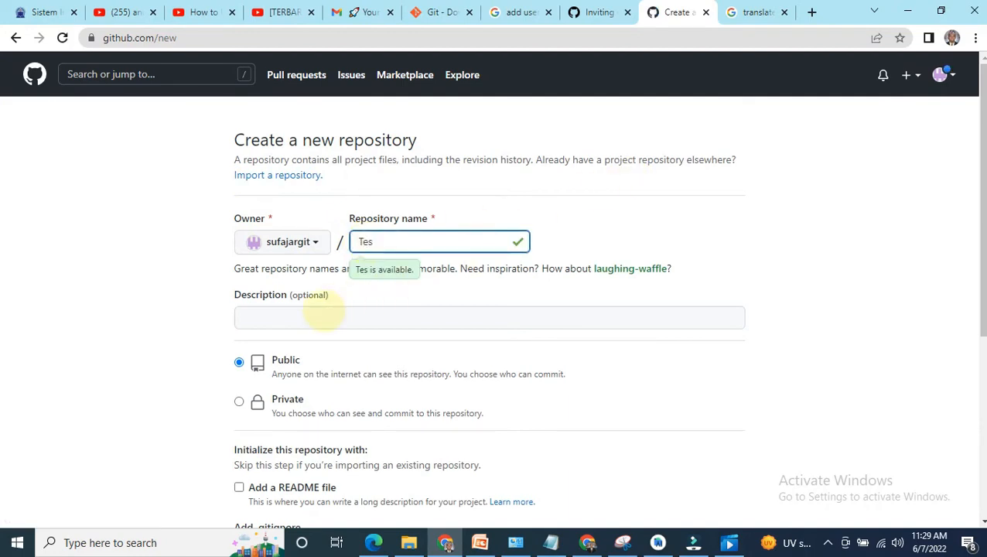
pyautogui.click(239, 401)
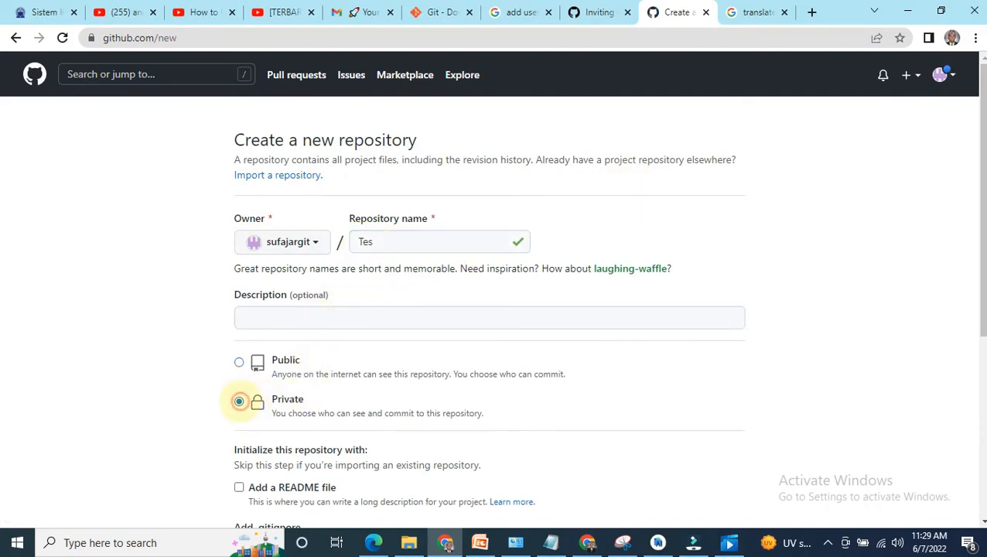
pyautogui.scroll(-3, 452, 396)
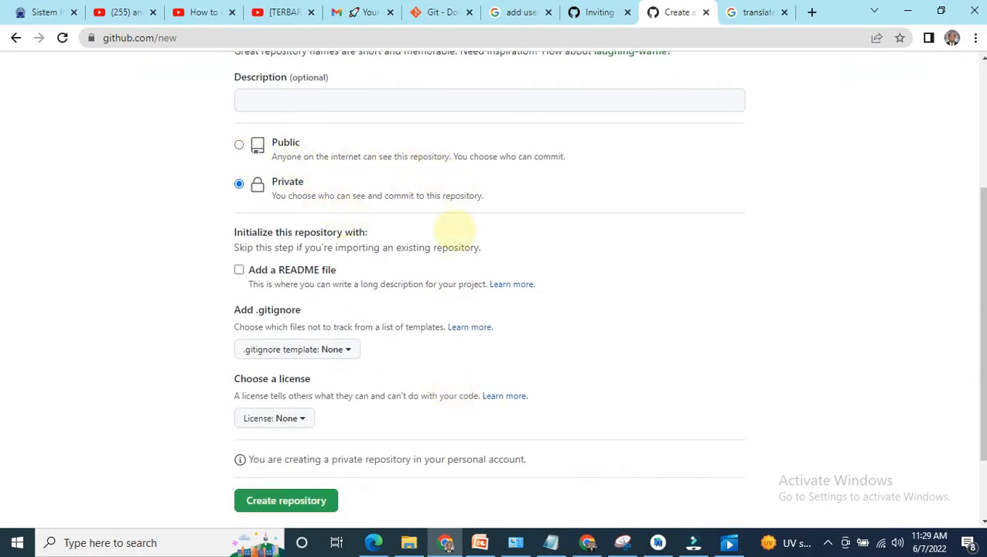
pyautogui.scroll(-2, 410, 286)
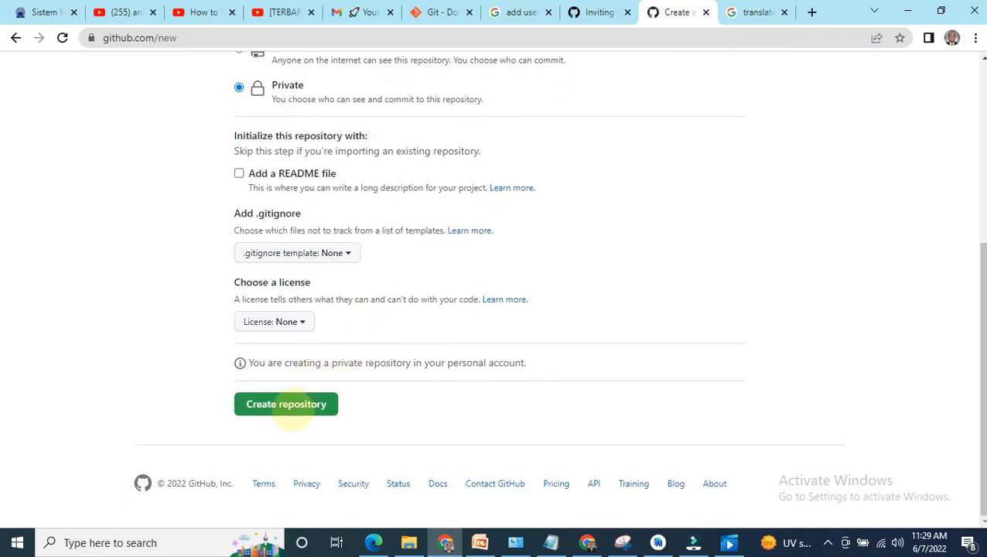
pyautogui.click(292, 409)
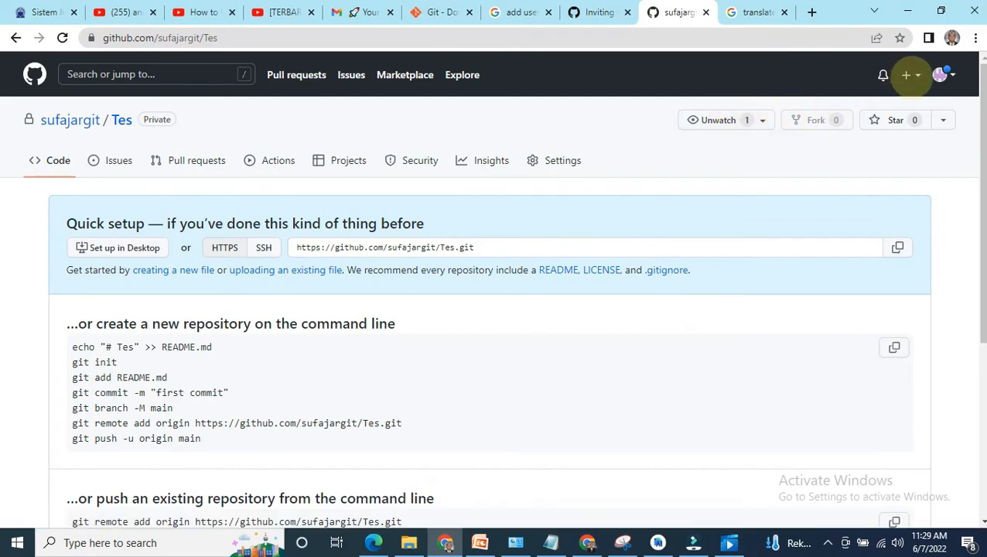
# Step: Show the general settings of the Tes repository and return to the account's profile page
pyautogui.click(570, 160)
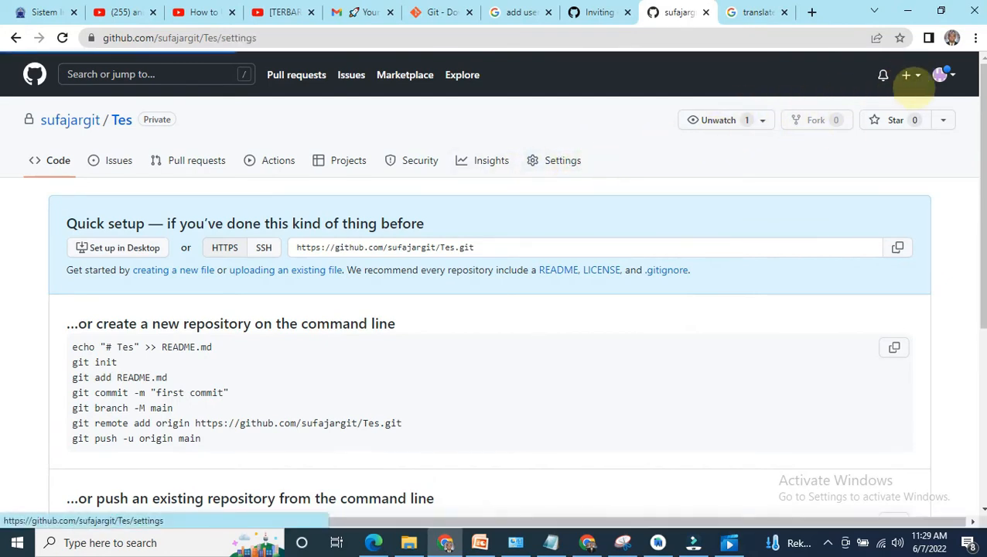
pyautogui.click(907, 74)
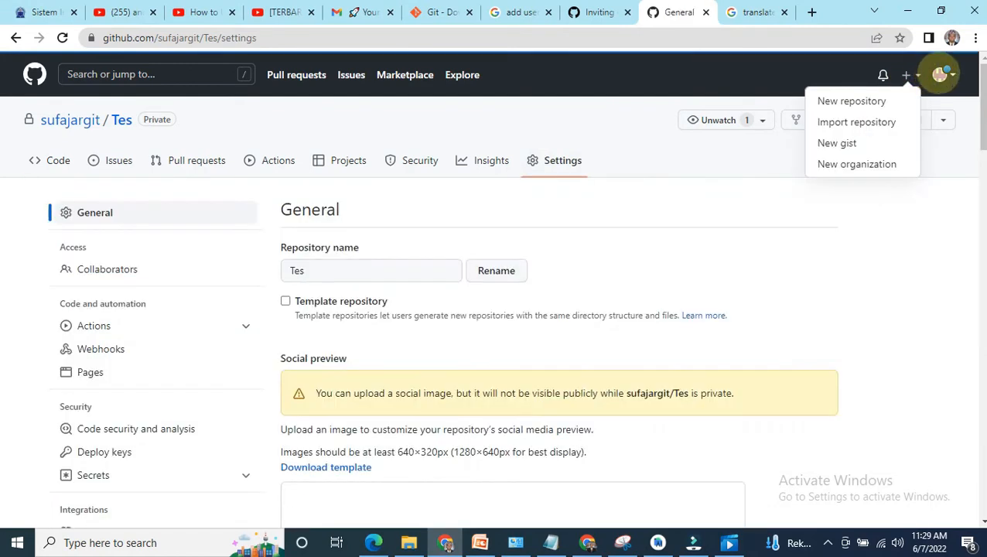
pyautogui.click(72, 121)
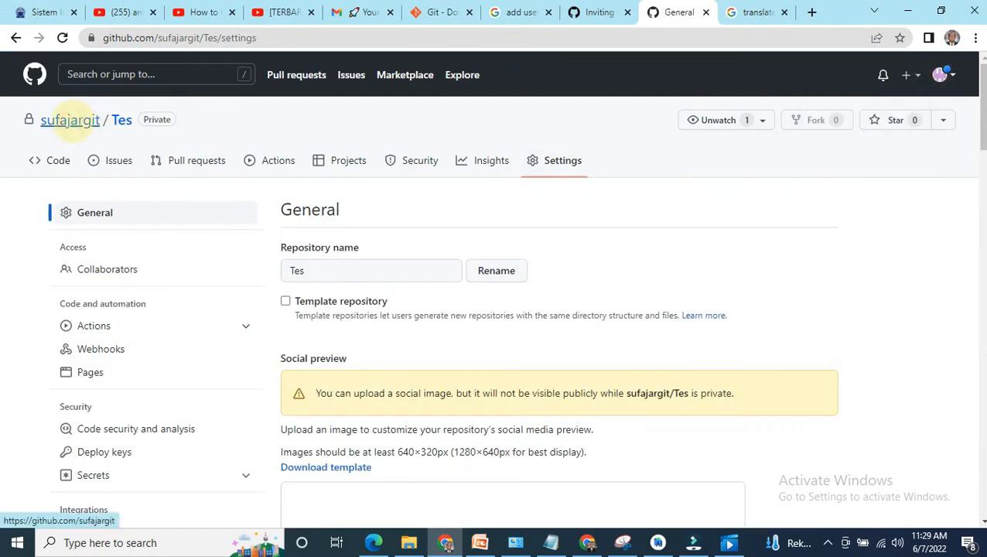
pyautogui.moveTo(70, 122)
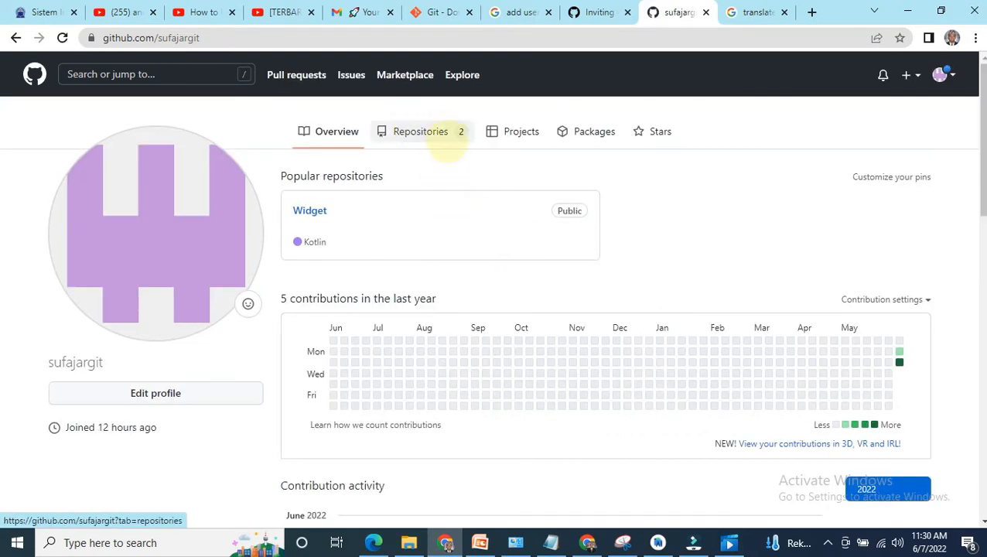
# Step: Look through the profile's contribution activity for the Tes repository and show the account's list of repositories
pyautogui.scroll(-3, 483, 231)
pyautogui.scroll(2, 464, 163)
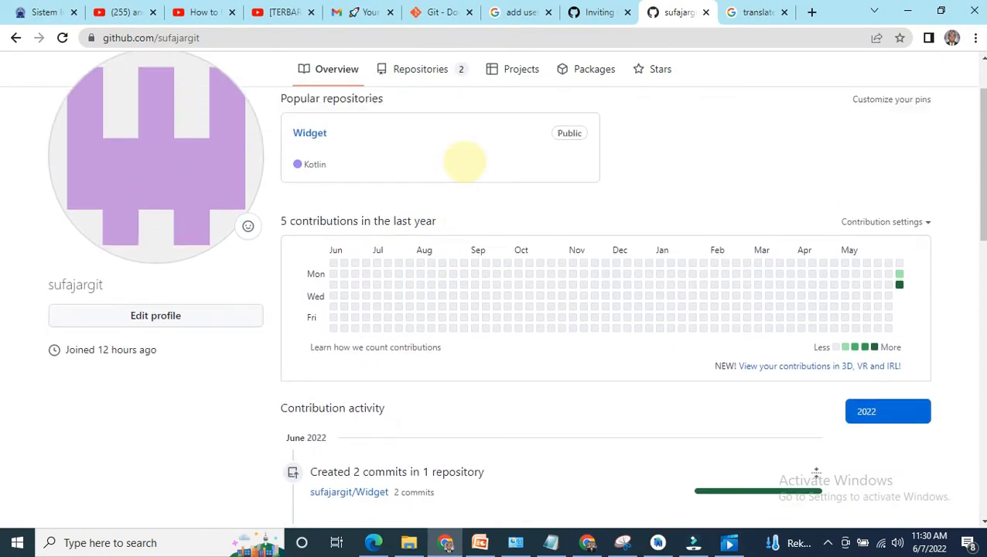
pyautogui.scroll(1, 465, 161)
pyautogui.scroll(-7, 400, 294)
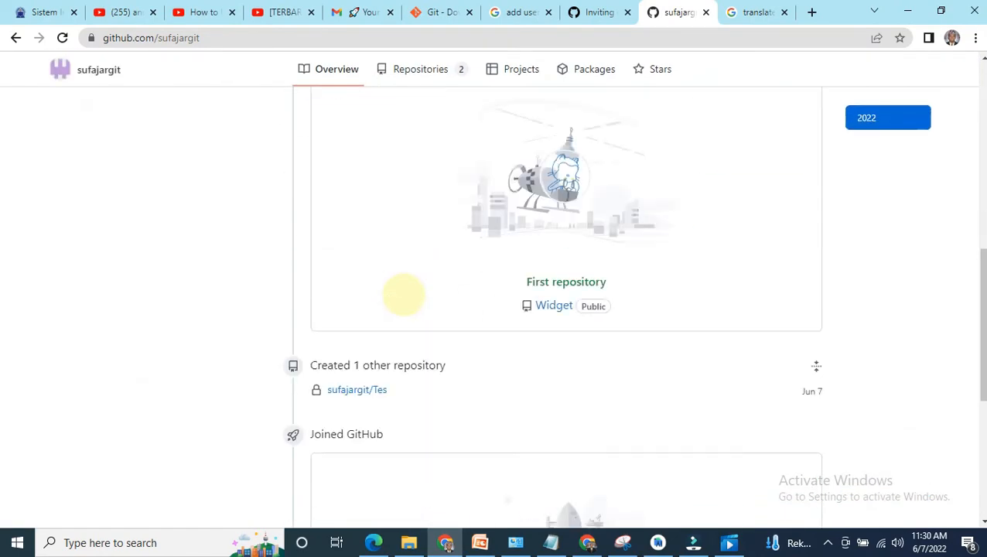
pyautogui.scroll(-1, 403, 294)
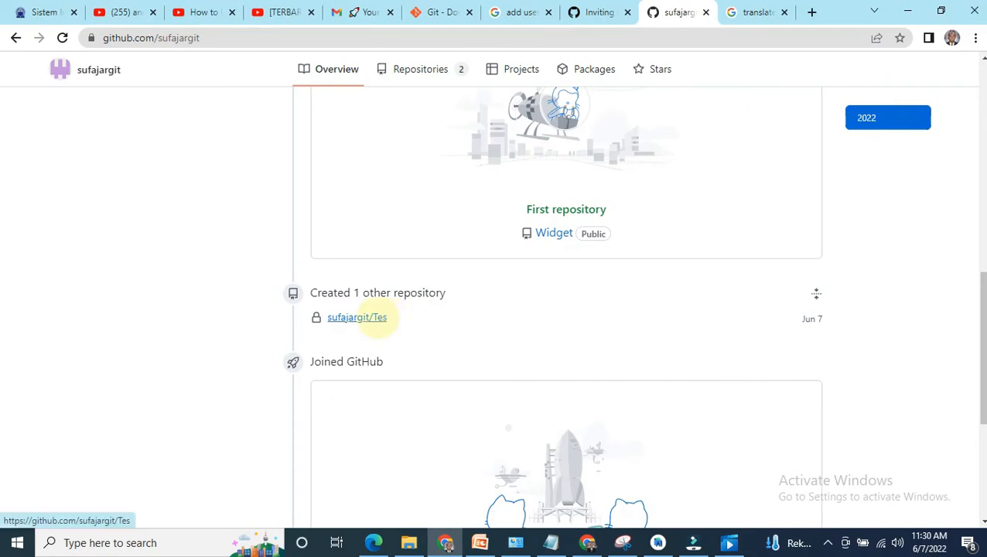
pyautogui.scroll(8, 376, 318)
pyautogui.scroll(1, 378, 317)
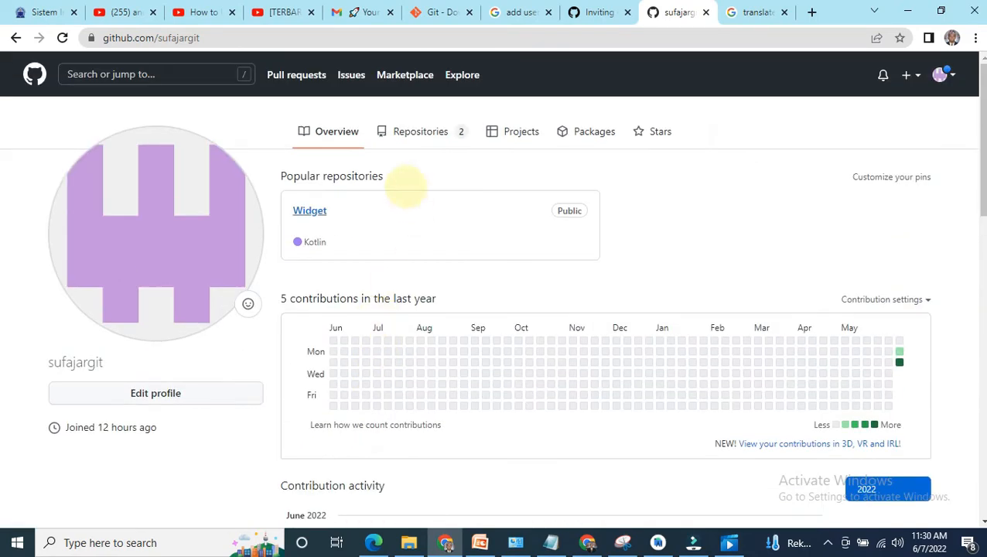
pyautogui.click(445, 128)
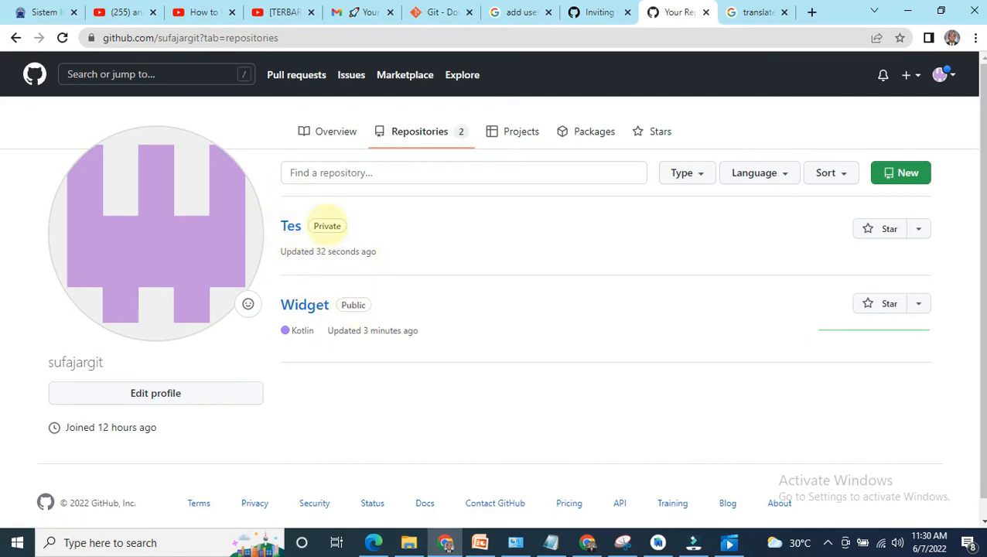
# Step: Open the collaborator access settings of the Tes repository and confirm access with the account password
pyautogui.click(291, 225)
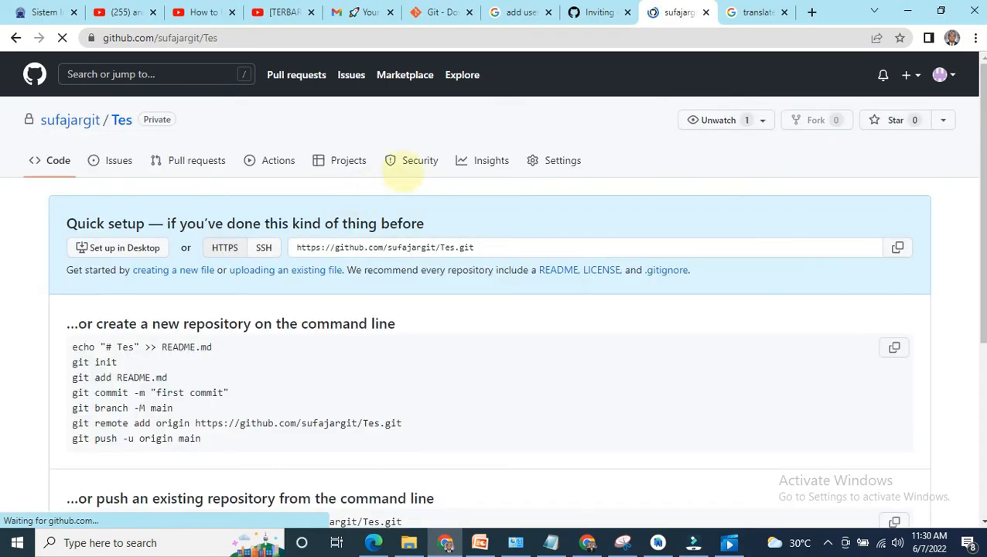
pyautogui.click(562, 160)
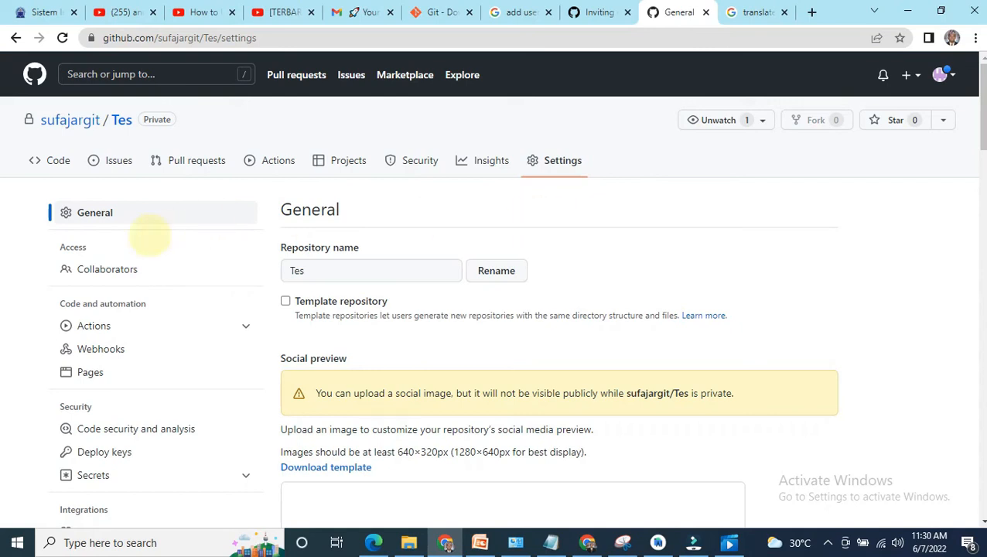
pyautogui.click(112, 270)
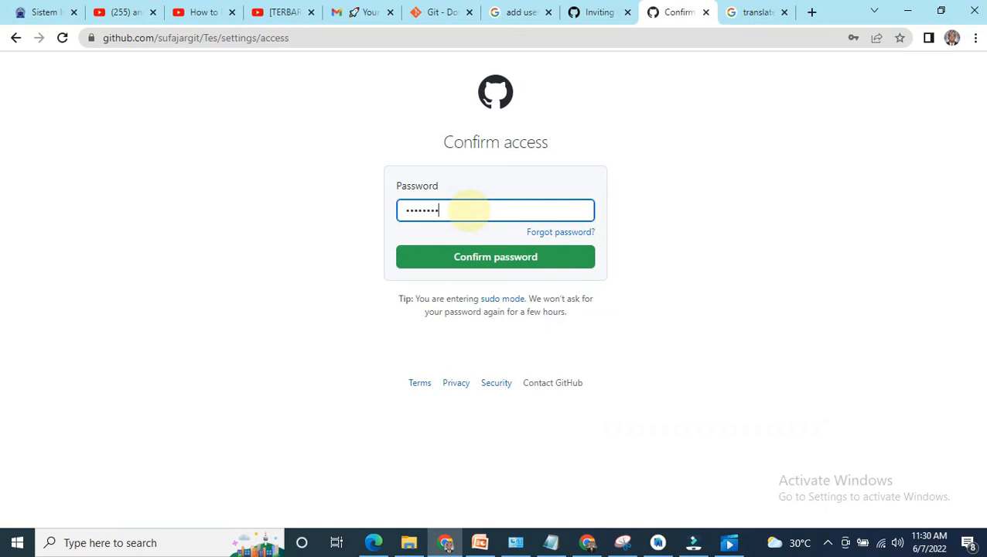
pyautogui.write('•')
pyautogui.click(496, 256)
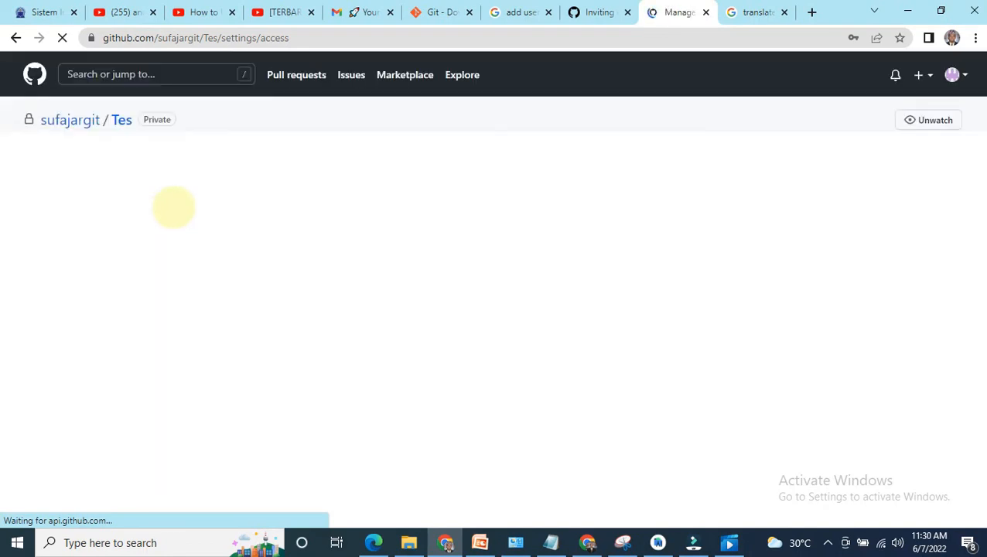
# Step: Search for the other account by its username and invite it as a collaborator on the Tes repository
pyautogui.scroll(-2, 324, 279)
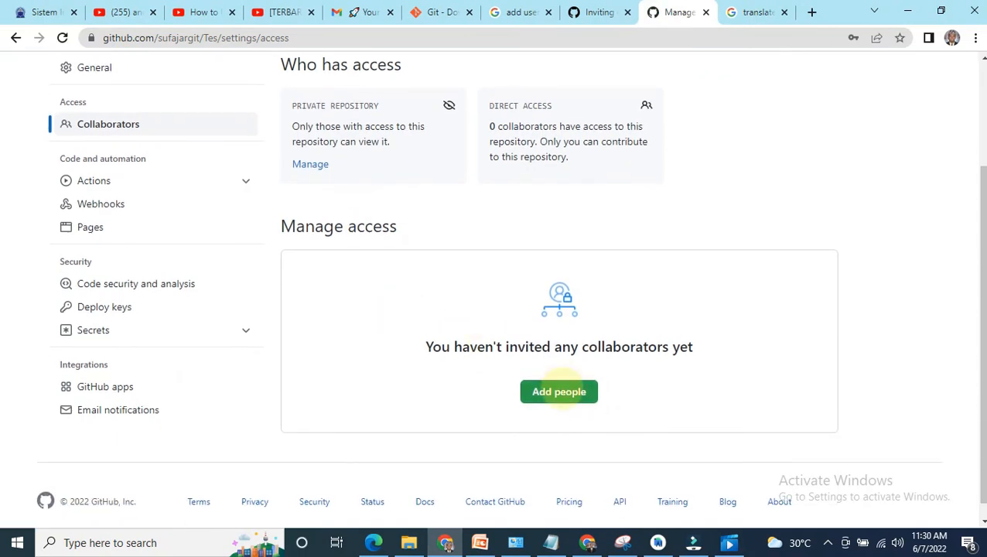
pyautogui.click(560, 389)
pyautogui.click(502, 215)
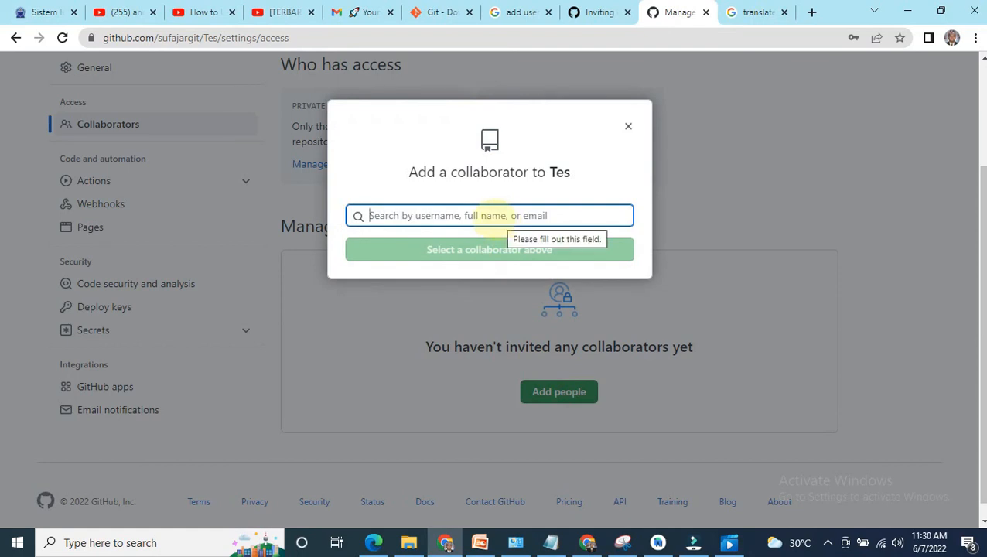
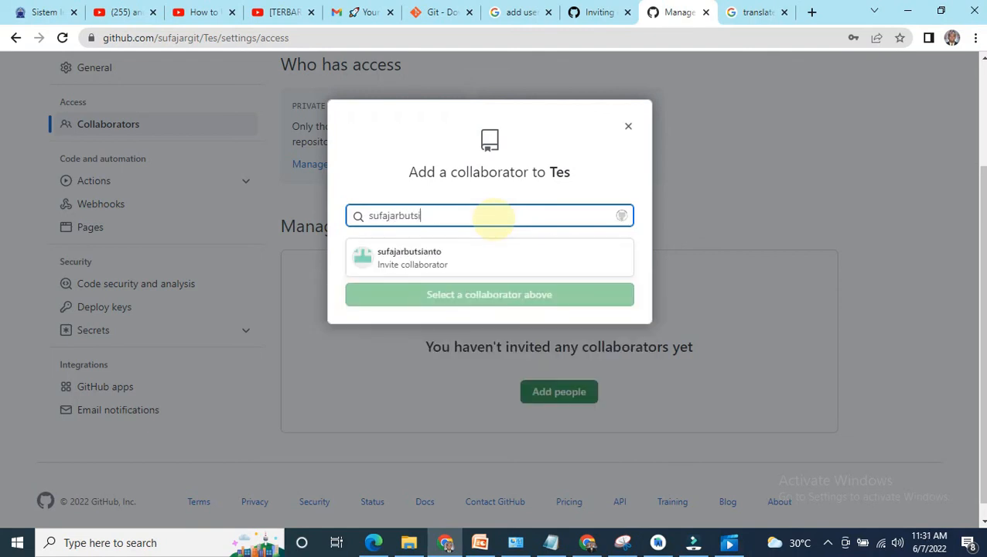
pyautogui.click(440, 262)
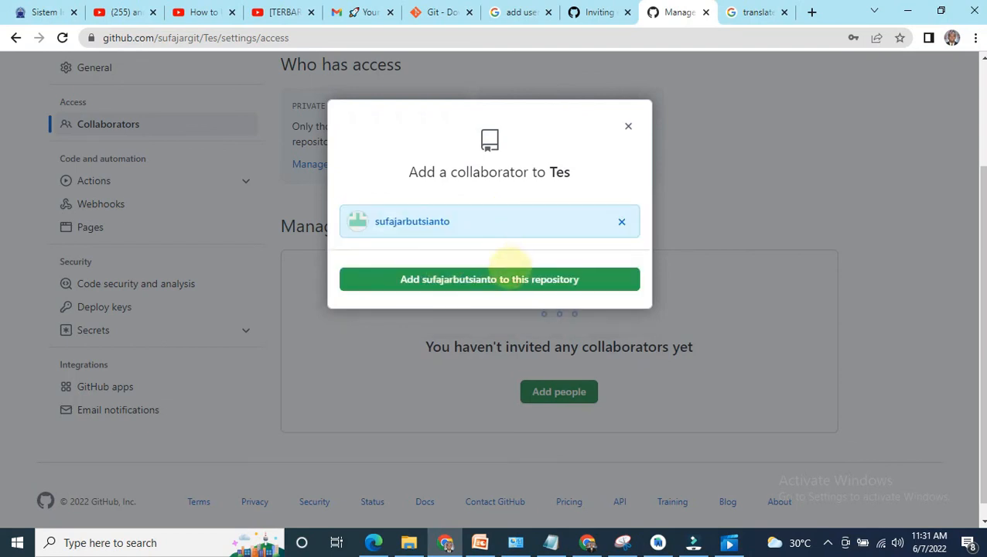
pyautogui.click(503, 280)
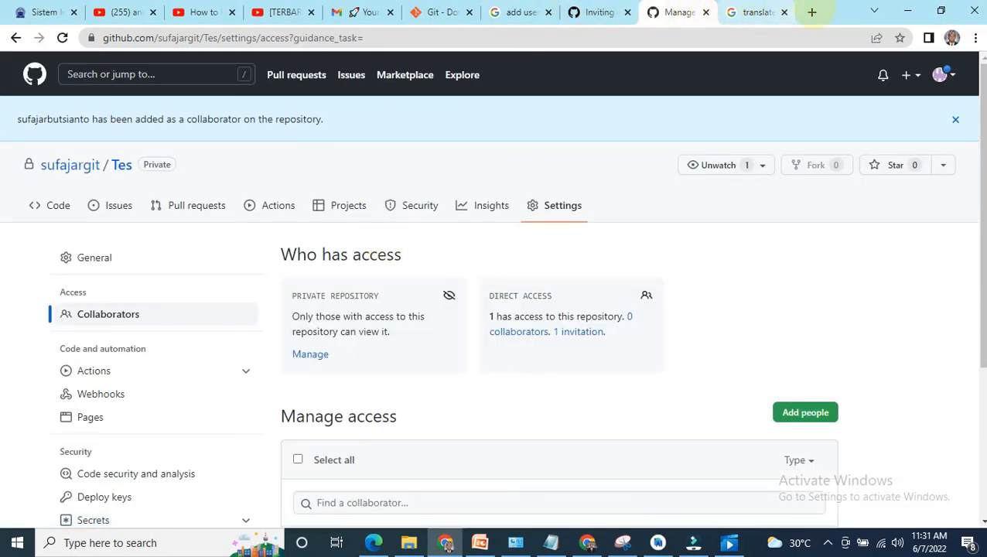
# Step: Open a new browser tab and show the Gmail inbox to check the received GitHub messages
pyautogui.click(813, 12)
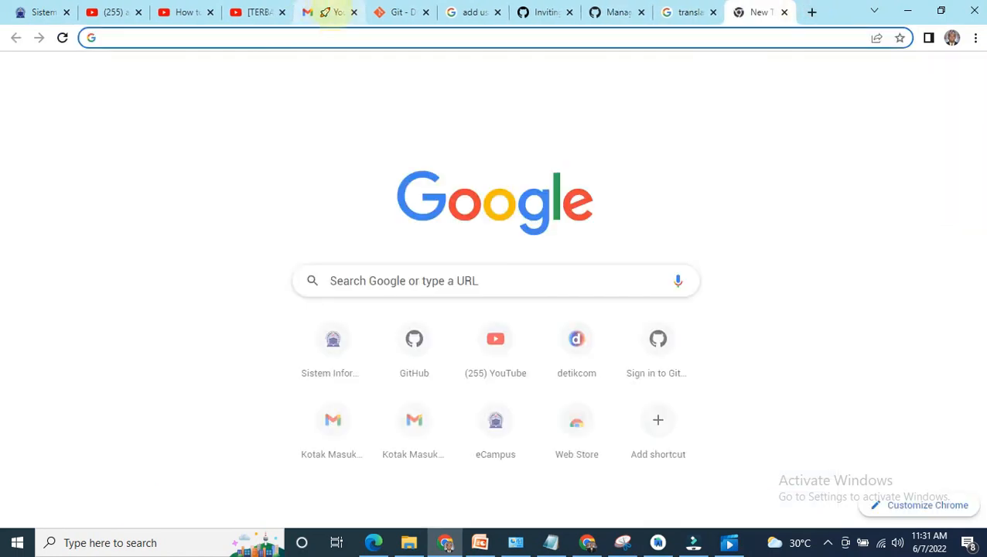
pyautogui.click(326, 12)
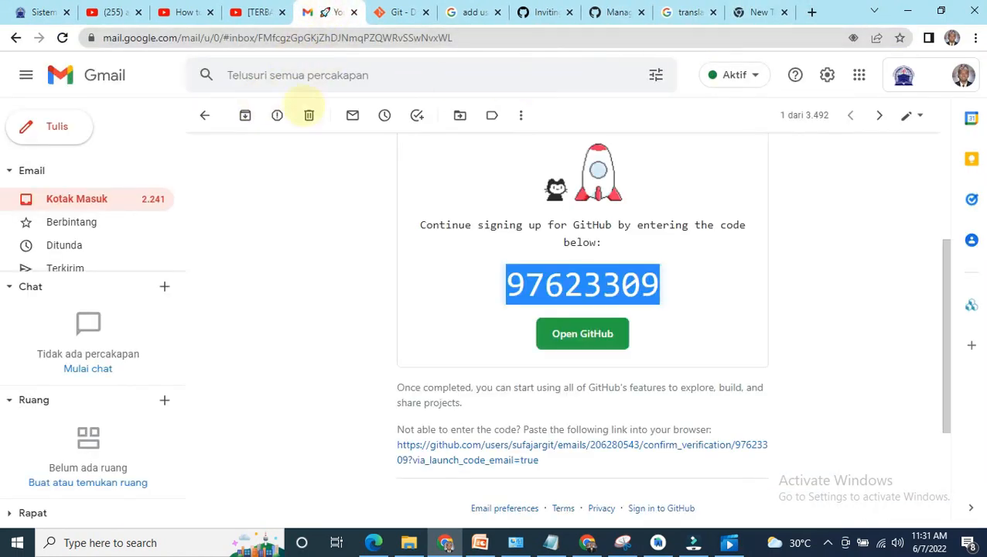
pyautogui.click(94, 199)
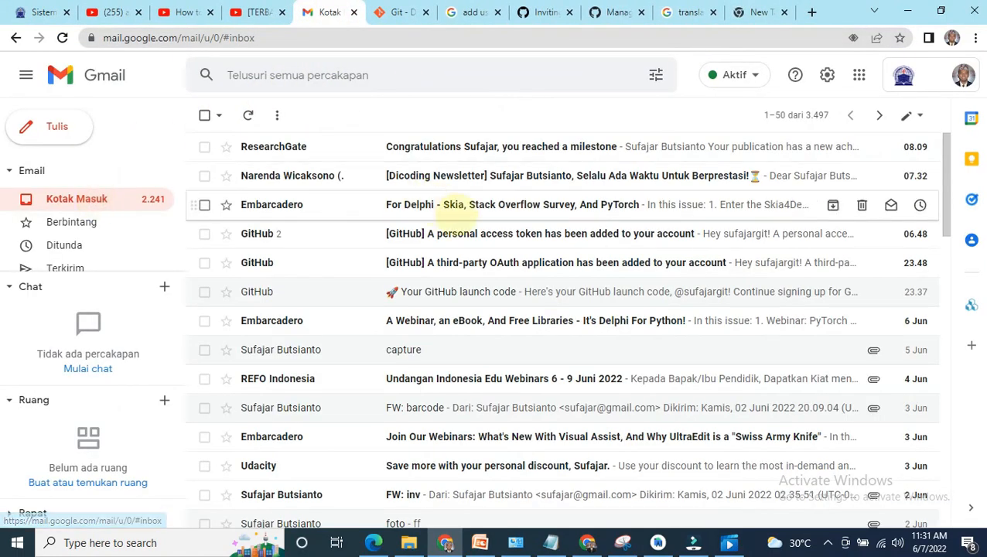
# Step: Put away the other Chrome window and show the GitHub Docs article on inviting collaborators to a personal repository
pyautogui.click(762, 12)
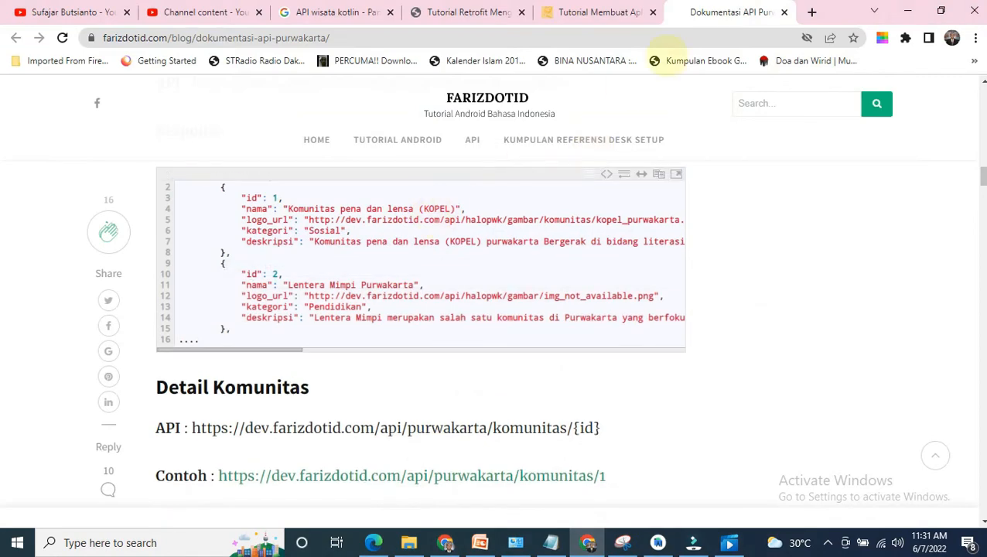
pyautogui.click(905, 11)
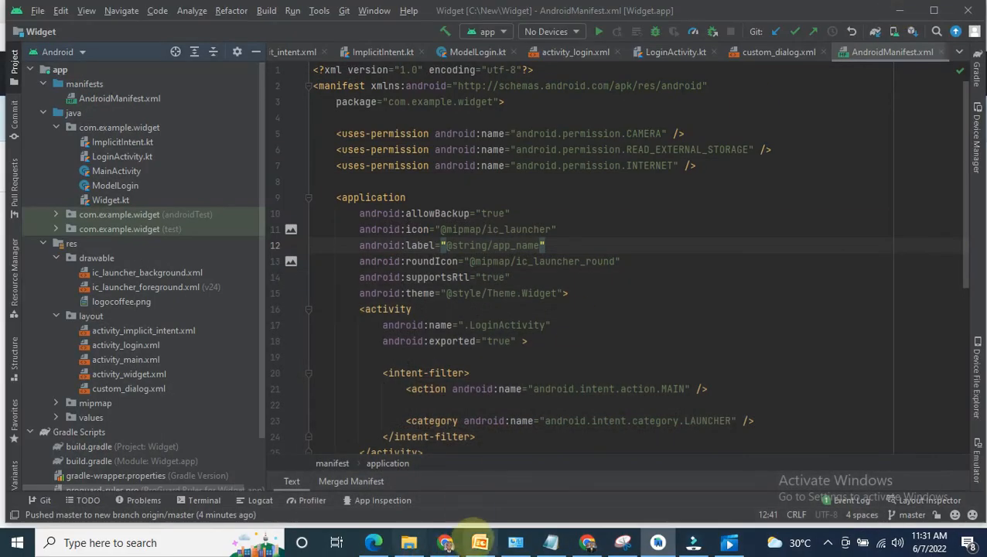
pyautogui.click(445, 543)
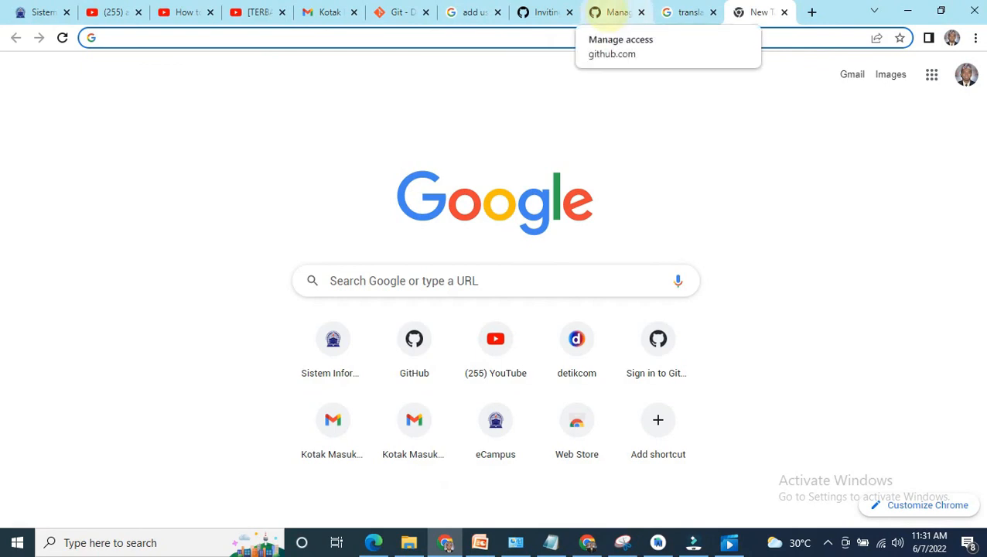
pyautogui.click(542, 12)
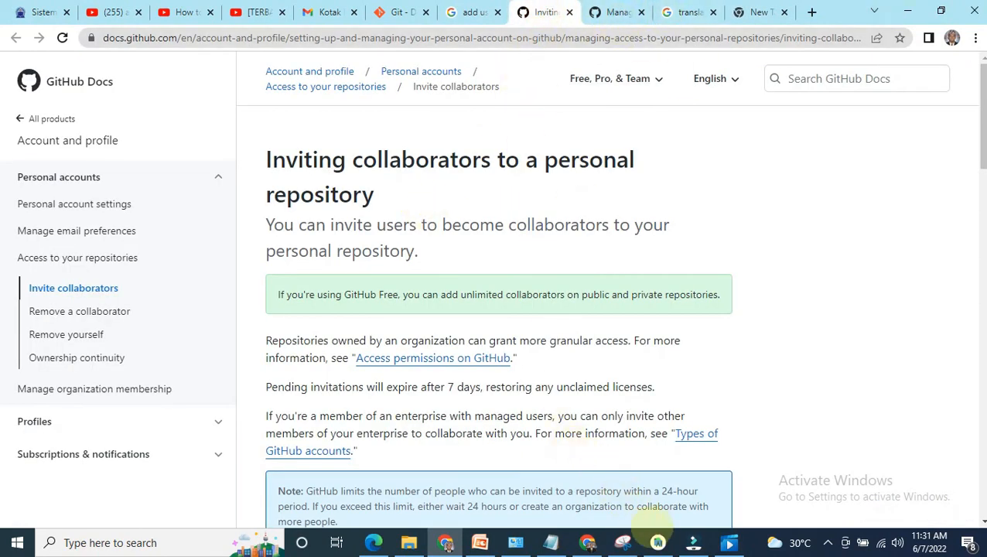
# Step: Switch to Android Studio and show the camera permission line in the Widget project's AndroidManifest.xml
pyautogui.click(658, 542)
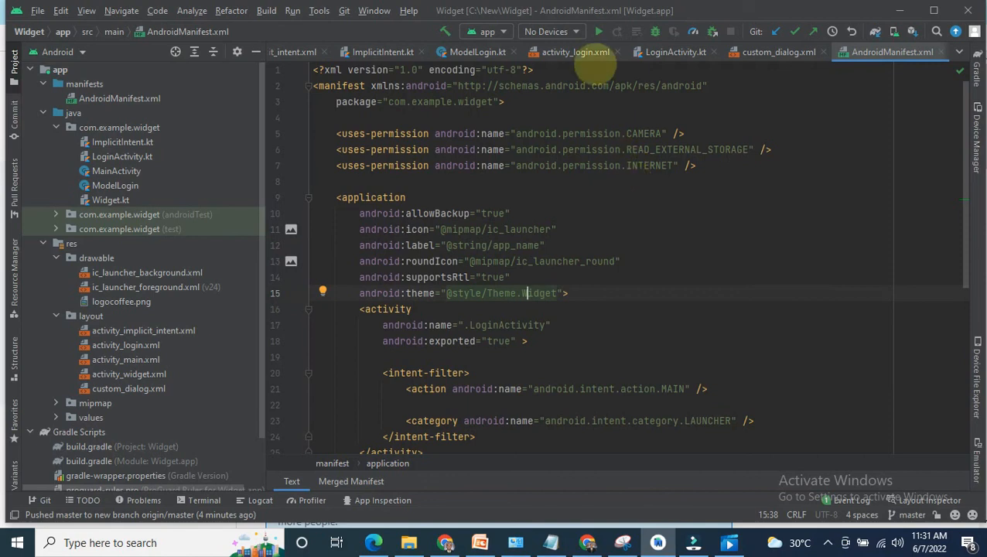
pyautogui.click(595, 133)
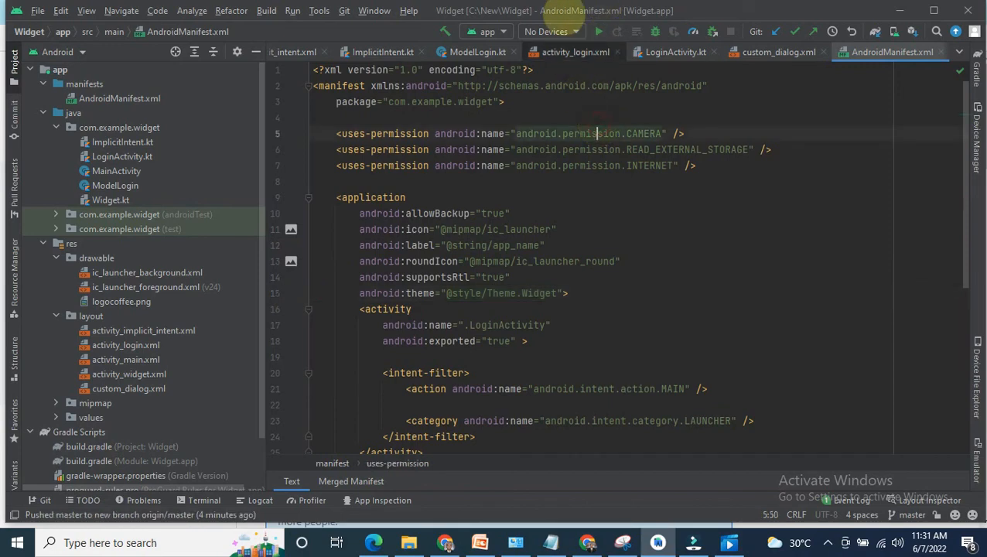